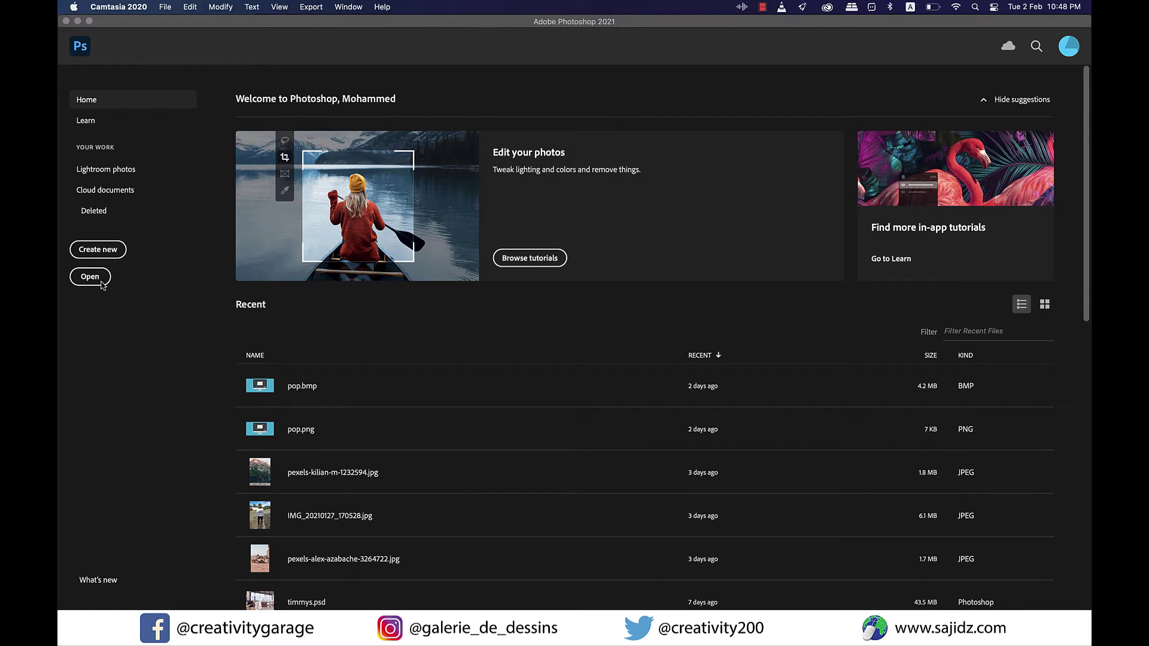
- Open pexels-engin-akyurt-1642228.jpg and select the woman with the automatic Subject selection
{"action": "left_click", "coordinate": [101, 285]}
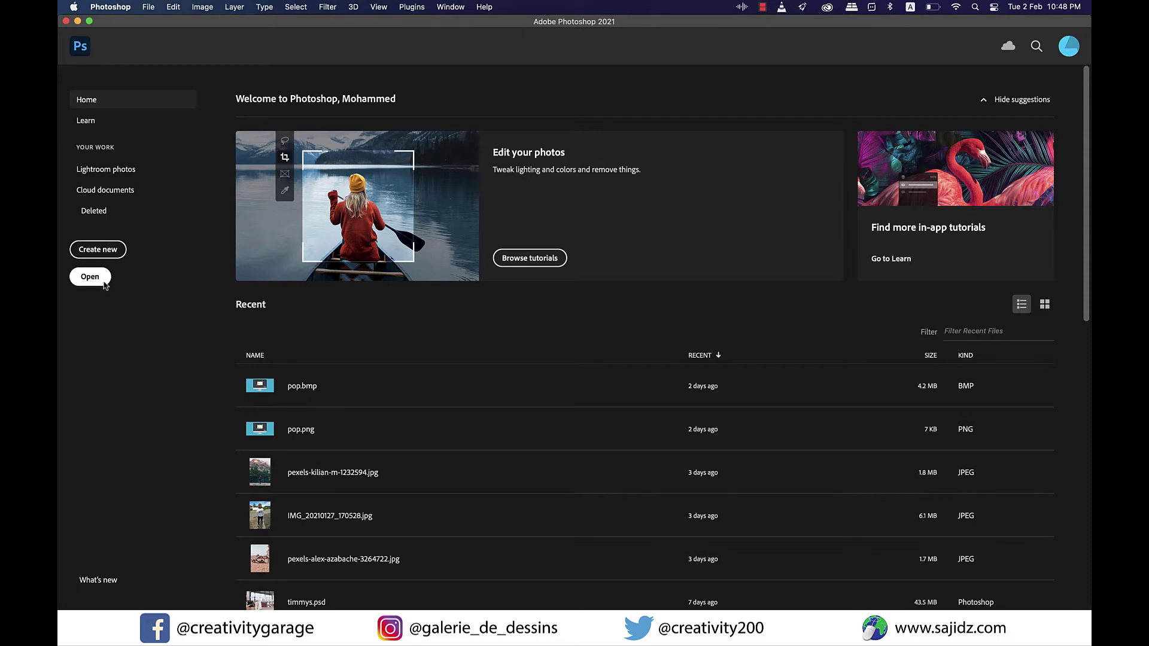
{"action": "left_click", "coordinate": [746, 322]}
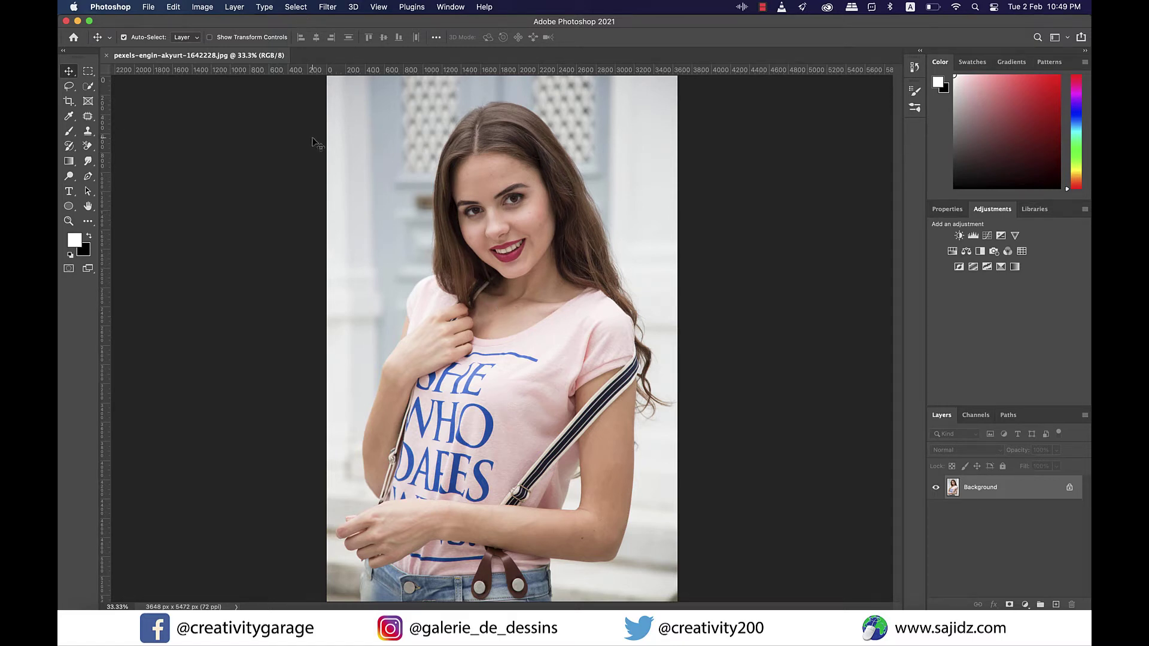
{"action": "left_click", "coordinate": [296, 7]}
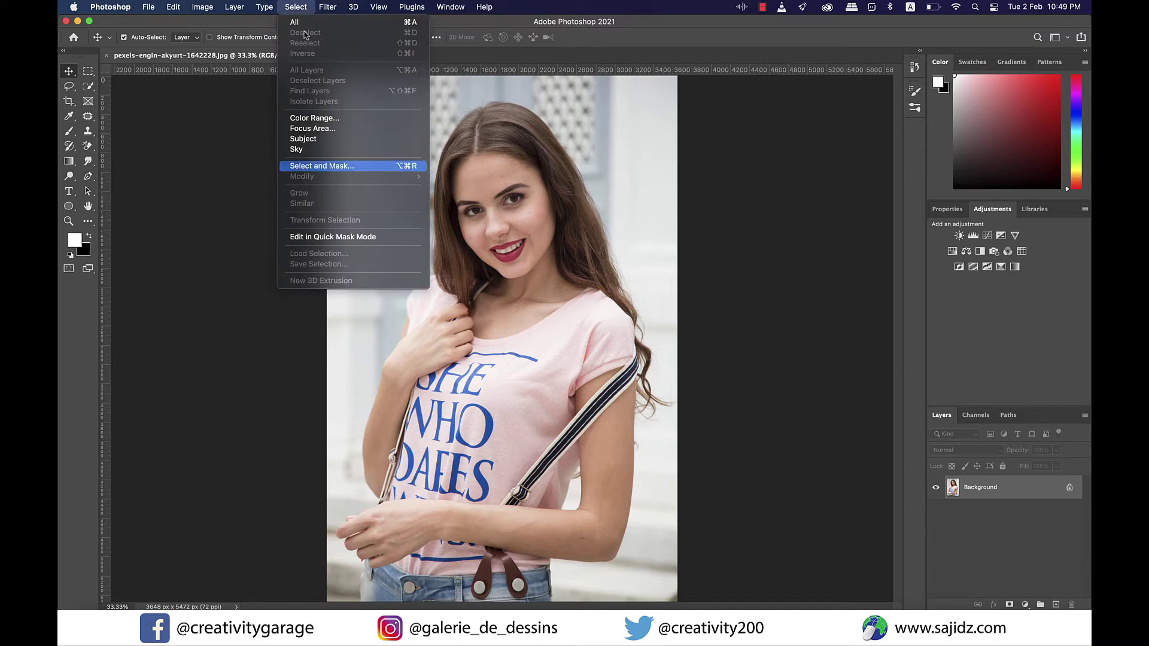
{"action": "left_click", "coordinate": [309, 139]}
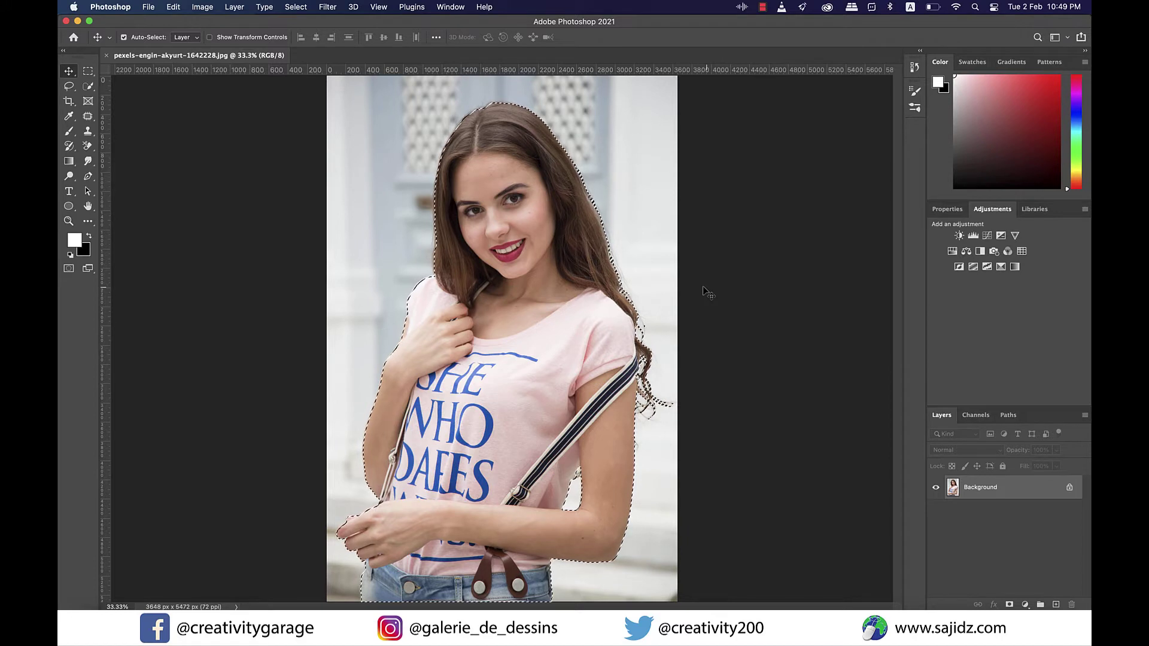
- Examine the selection edges in Quick Mask mode along the arms, hands and fingers
{"action": "left_click", "coordinate": [69, 269]}
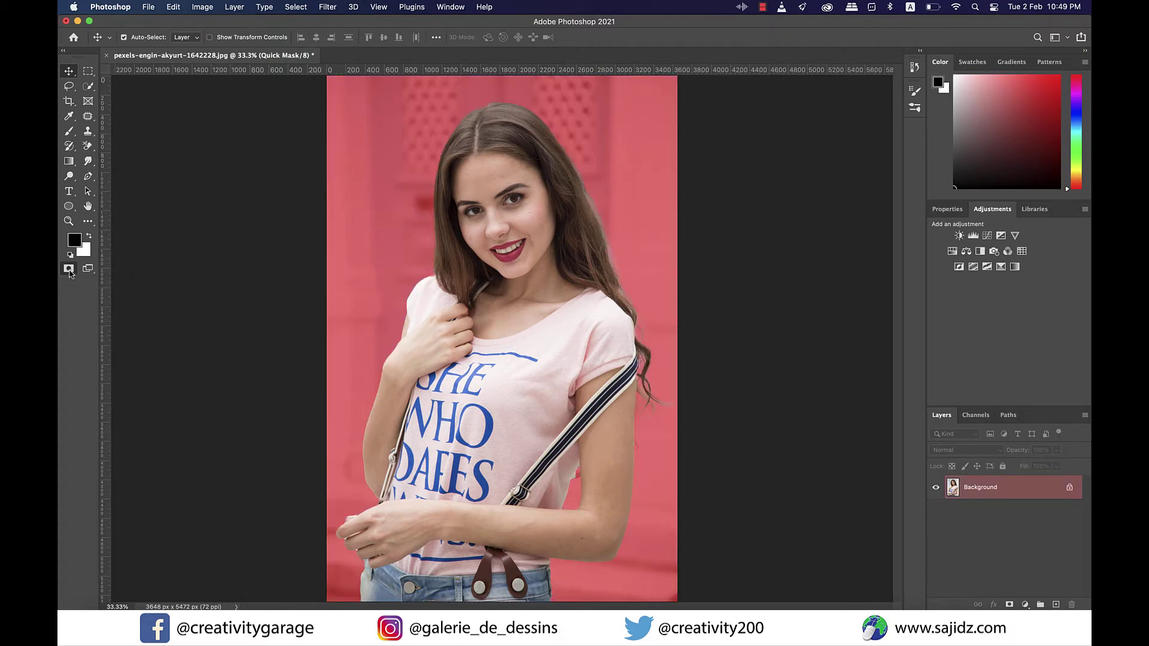
{"action": "scroll", "coordinate": [407, 329], "scroll_direction": "up", "scroll_amount": 10}
{"action": "scroll", "coordinate": [407, 329], "scroll_direction": "down", "scroll_amount": 15}
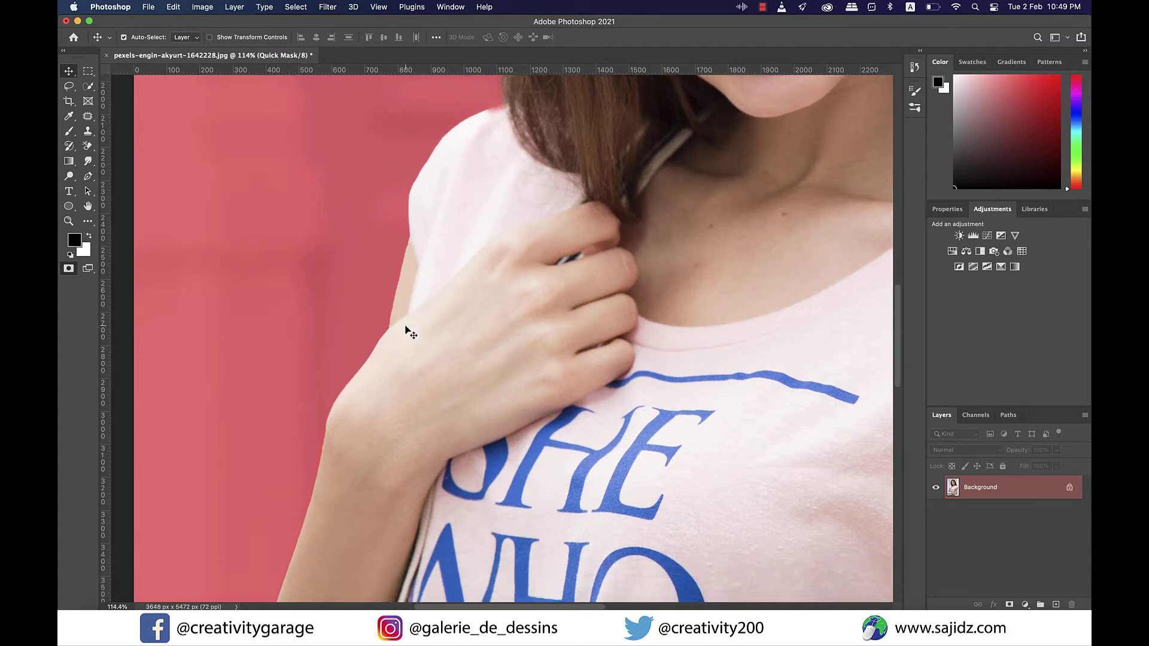
{"action": "scroll", "coordinate": [407, 330], "scroll_direction": "left", "scroll_amount": 4}
{"action": "scroll", "coordinate": [407, 331], "scroll_direction": "right", "scroll_amount": 2}
{"action": "scroll", "coordinate": [407, 331], "scroll_direction": "up", "scroll_amount": 5}
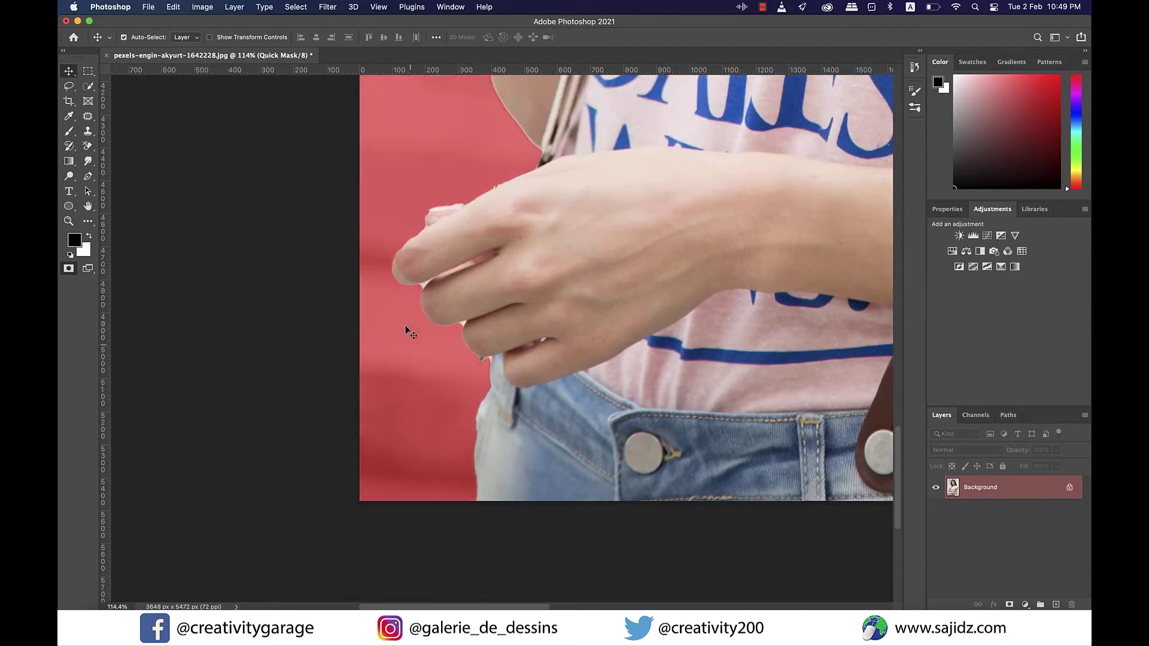
{"action": "scroll", "coordinate": [407, 331], "scroll_direction": "right", "scroll_amount": 2}
{"action": "scroll", "coordinate": [407, 331], "scroll_direction": "down", "scroll_amount": 1}
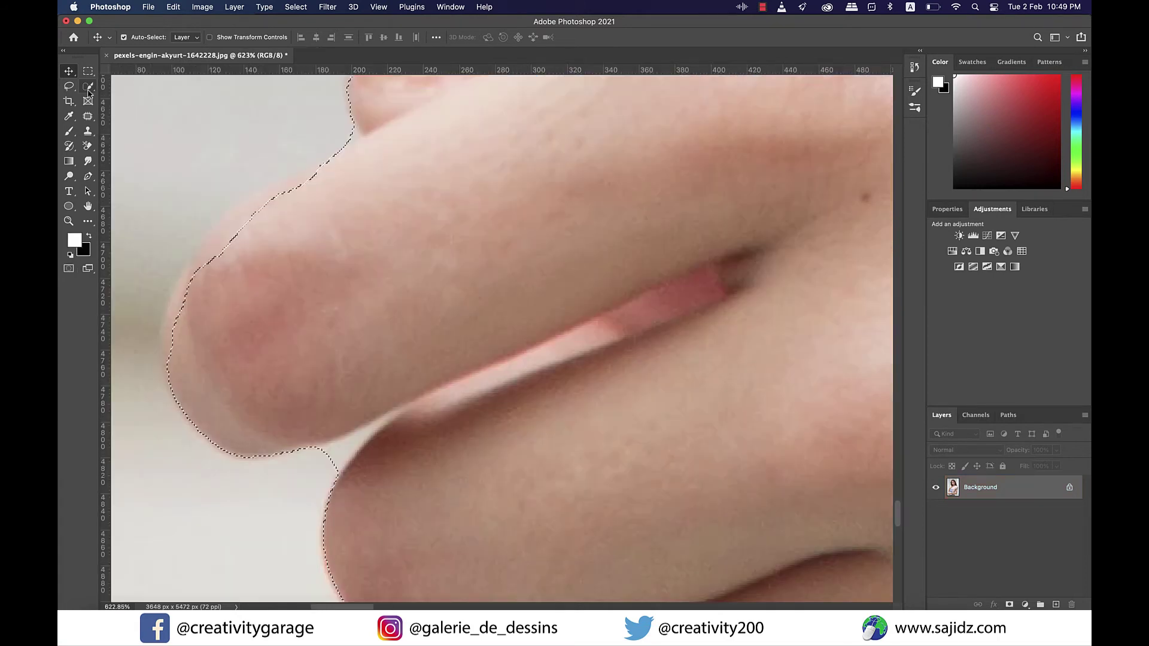
- With Quick Selection, subtract the background gap between the upper two fingers and add the missing fingertip edge
{"action": "key", "text": "w"}
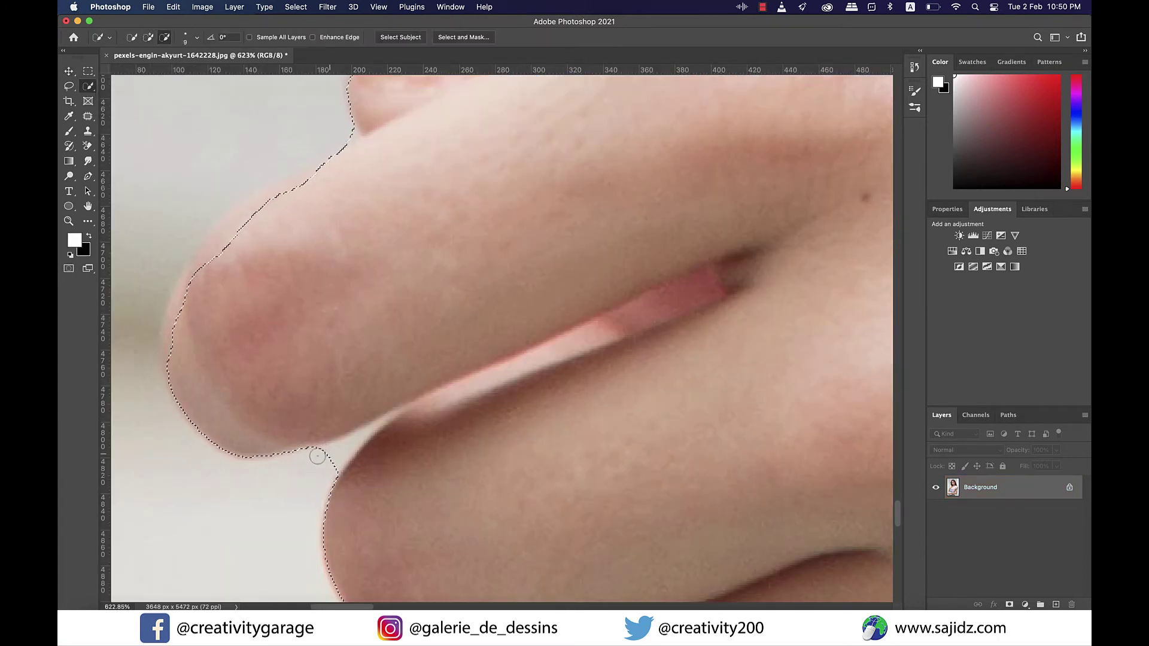
{"action": "mouse_move", "coordinate": [317, 456]}
{"action": "left_mouse_down"}
{"action": "mouse_move", "coordinate": [341, 460]}
{"action": "mouse_move", "coordinate": [359, 442]}
{"action": "left_mouse_up"}
{"action": "left_click", "coordinate": [148, 37]}
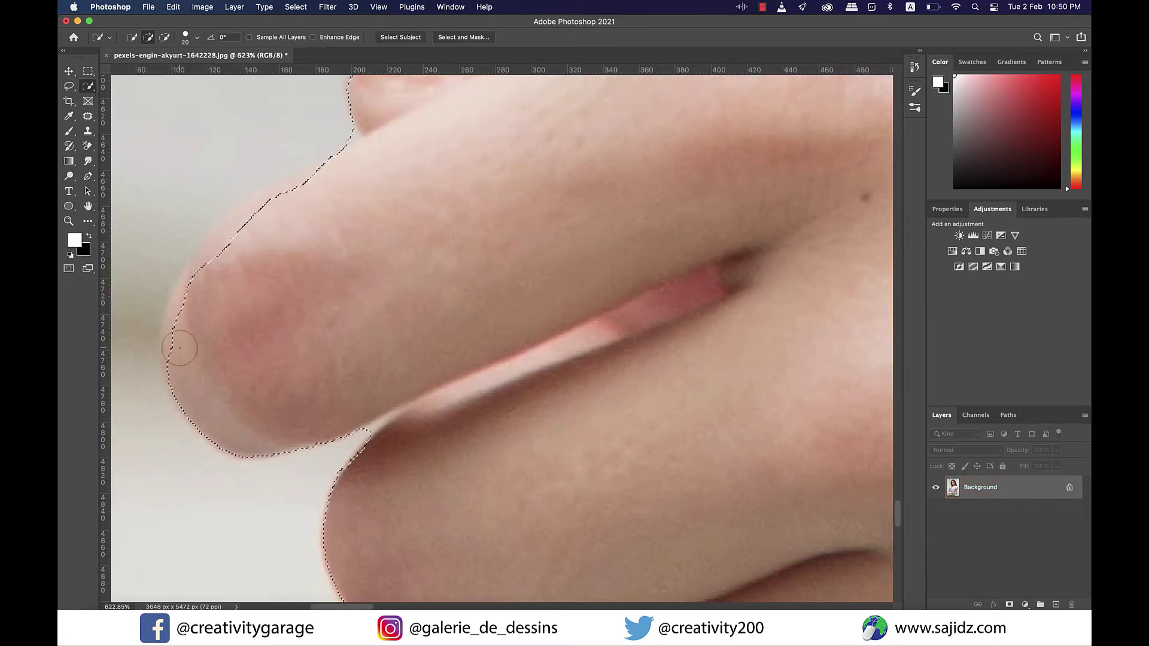
{"action": "mouse_move", "coordinate": [179, 348]}
{"action": "left_mouse_down"}
{"action": "mouse_move", "coordinate": [218, 255]}
{"action": "mouse_move", "coordinate": [294, 199]}
{"action": "mouse_move", "coordinate": [331, 208]}
{"action": "left_mouse_up"}
- Subtract the background gaps between the lower fingers and beside the jeans from the selection with a smaller Quick Selection brush
{"action": "scroll", "coordinate": [331, 208], "scroll_direction": "down", "scroll_amount": 10}
{"action": "scroll", "coordinate": [331, 207], "scroll_direction": "right", "scroll_amount": 4}
{"action": "left_click", "coordinate": [168, 40]}
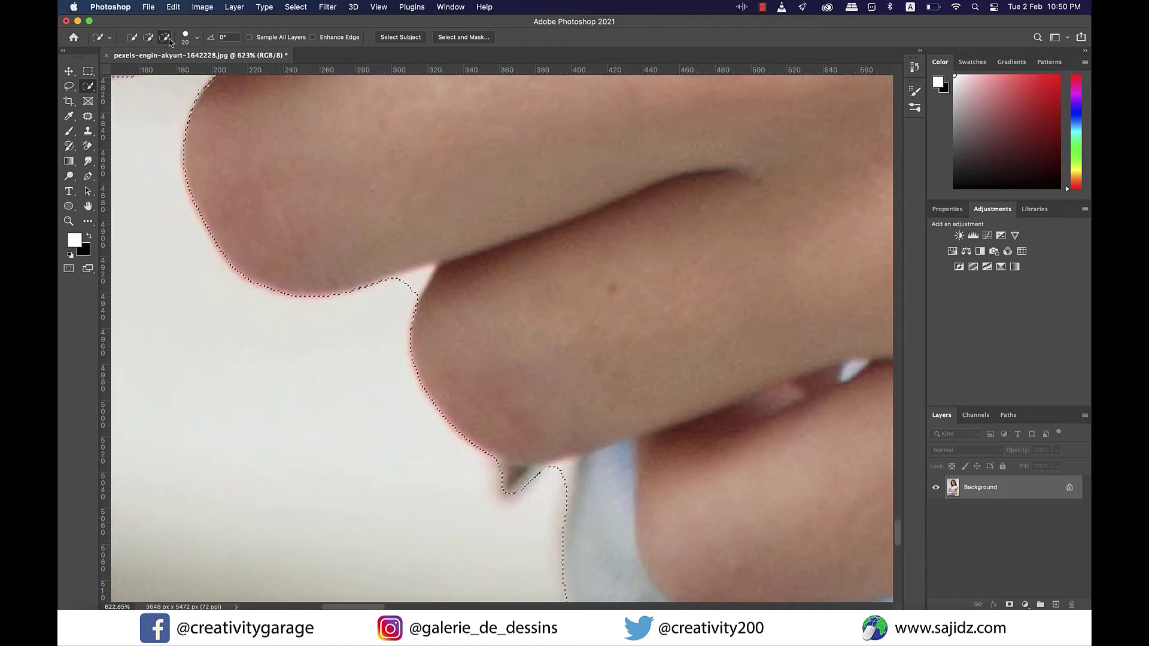
{"action": "key", "text": "bracketleft"}
{"action": "key", "text": "bracketleft"}
{"action": "key", "text": "bracketleft"}
{"action": "key", "text": "bracketleft"}
{"action": "key", "text": "bracketleft"}
{"action": "left_click_drag", "start_coordinate": [415, 287], "coordinate": [426, 275]}
{"action": "scroll", "coordinate": [553, 456], "scroll_direction": "down", "scroll_amount": 2}
{"action": "scroll", "coordinate": [554, 457], "scroll_direction": "right", "scroll_amount": 1}
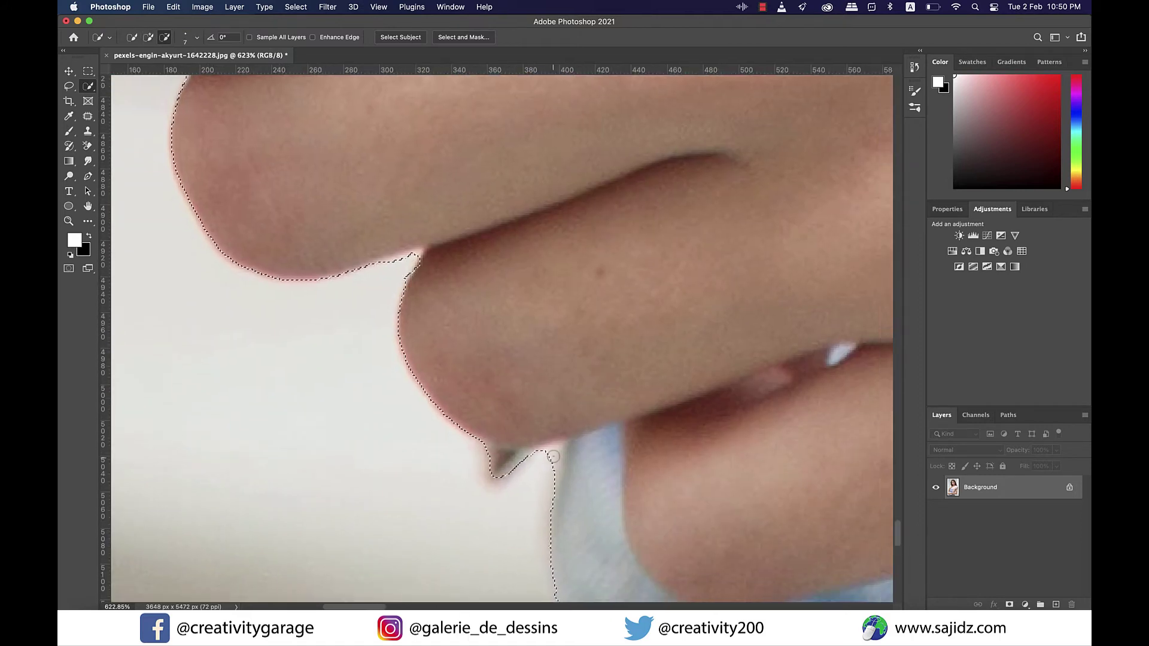
{"action": "scroll", "coordinate": [552, 476], "scroll_direction": "down", "scroll_amount": 5}
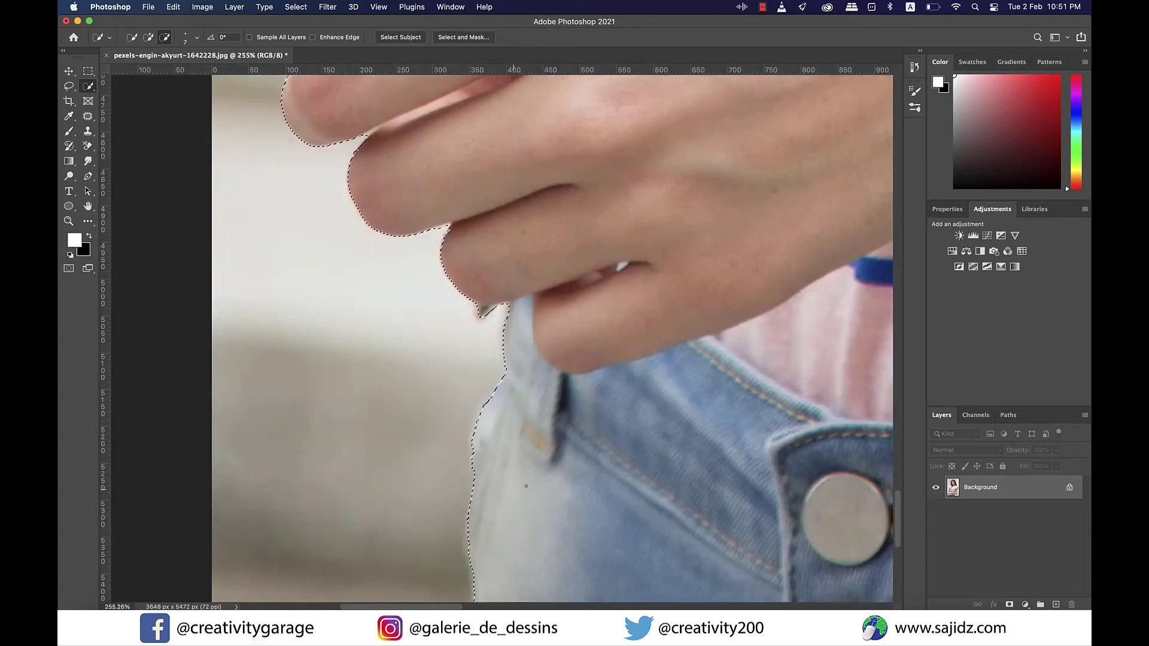
- Refine the selection edge around the fingernail at the top of the lower hand with a larger Quick Selection brush
{"action": "scroll", "coordinate": [527, 486], "scroll_direction": "up", "scroll_amount": 10}
{"action": "scroll", "coordinate": [526, 486], "scroll_direction": "left", "scroll_amount": 2}
{"action": "scroll", "coordinate": [403, 282], "scroll_direction": "up", "scroll_amount": 5}
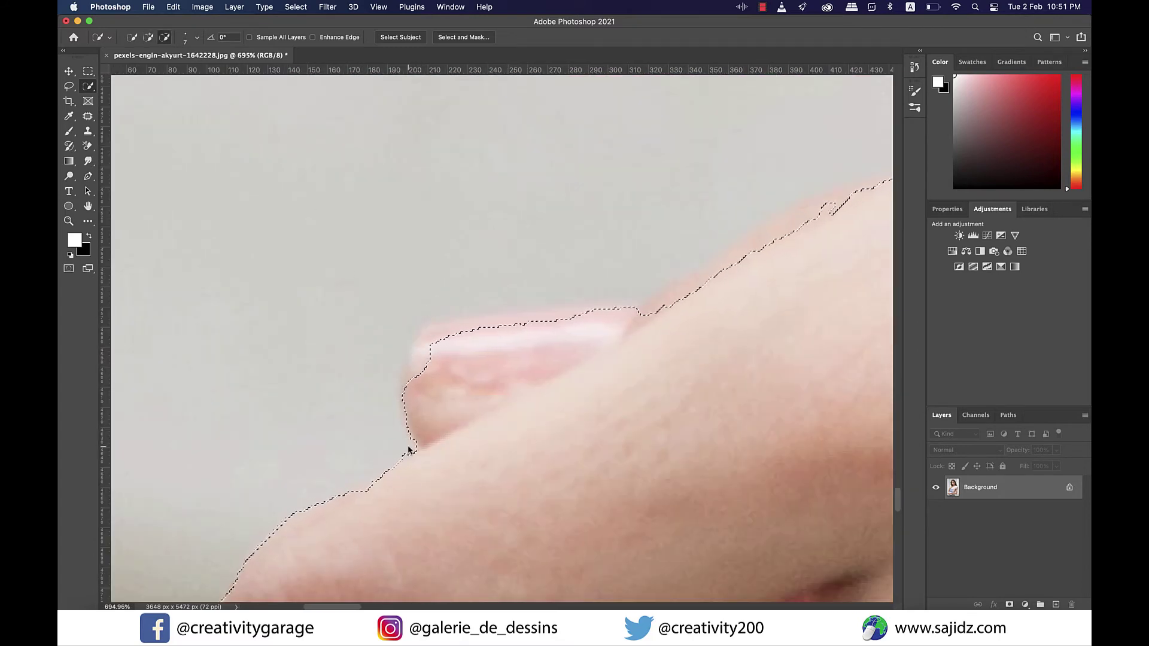
{"action": "key", "text": "bracketright"}
{"action": "key", "text": "bracketright"}
{"action": "key", "text": "bracketright"}
{"action": "key", "text": "bracketright"}
{"action": "mouse_move", "coordinate": [421, 318]}
{"action": "left_mouse_down"}
{"action": "mouse_move", "coordinate": [425, 360]}
{"action": "mouse_move", "coordinate": [456, 340]}
{"action": "mouse_move", "coordinate": [589, 325]}
{"action": "left_mouse_up"}
{"action": "scroll", "coordinate": [537, 332], "scroll_direction": "down", "scroll_amount": 10}
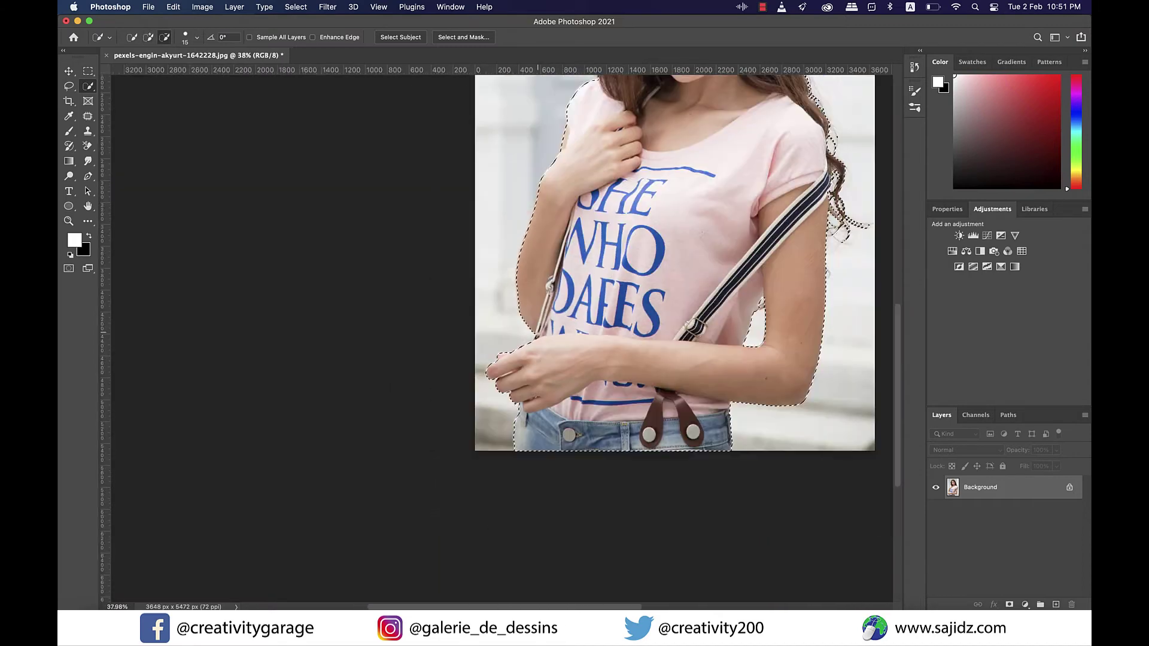
- Mask out the background by adding a layer mask from the selection to the photo layer
{"action": "scroll", "coordinate": [704, 233], "scroll_direction": "up", "scroll_amount": 7}
{"action": "scroll", "coordinate": [704, 233], "scroll_direction": "right", "scroll_amount": 4}
{"action": "scroll", "coordinate": [704, 234], "scroll_direction": "down", "scroll_amount": 3}
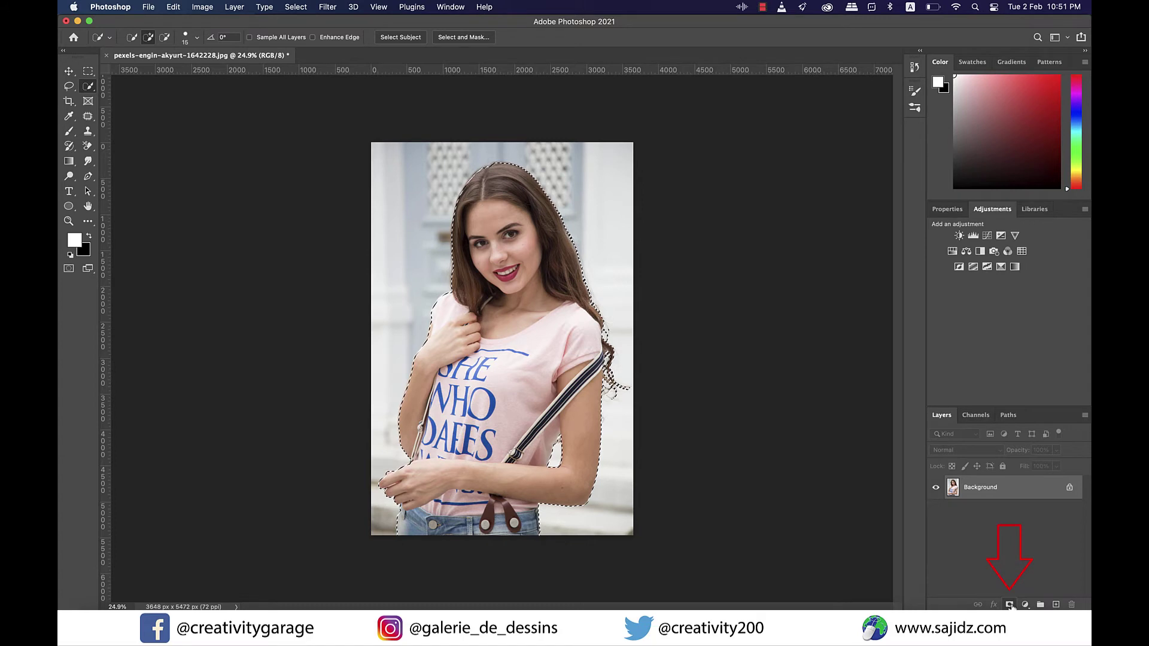
{"action": "left_click", "coordinate": [1010, 606]}
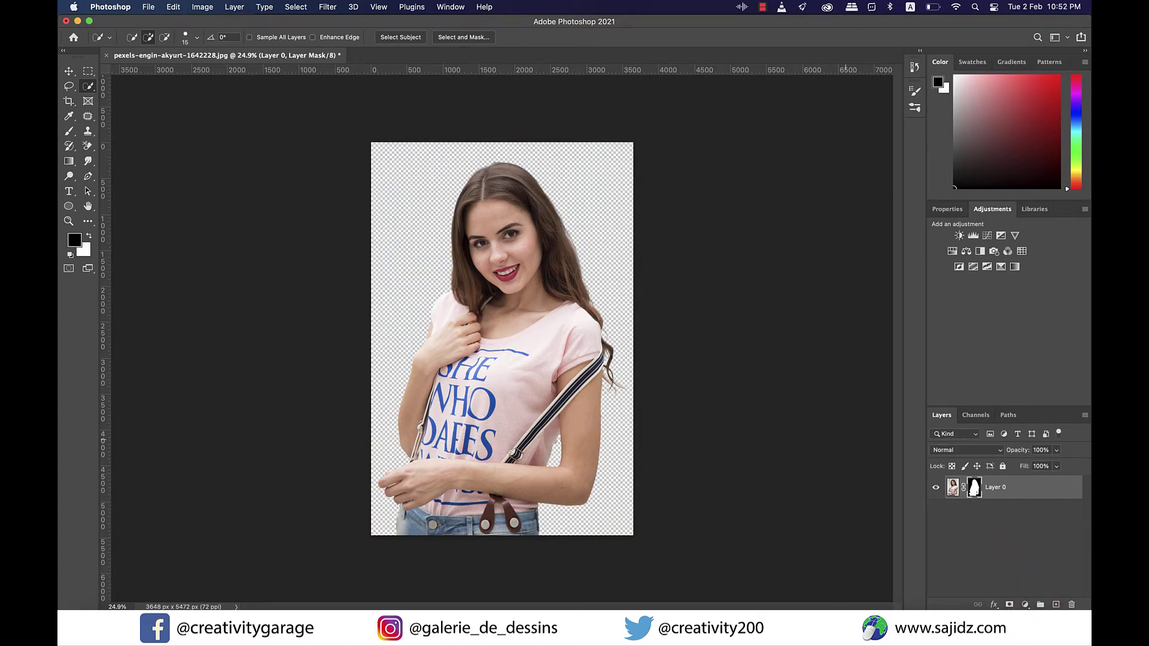
- Open the mask in Select and Mask, choose the Onion Skin view and set its transparency to 77%
{"action": "left_click", "coordinate": [473, 39]}
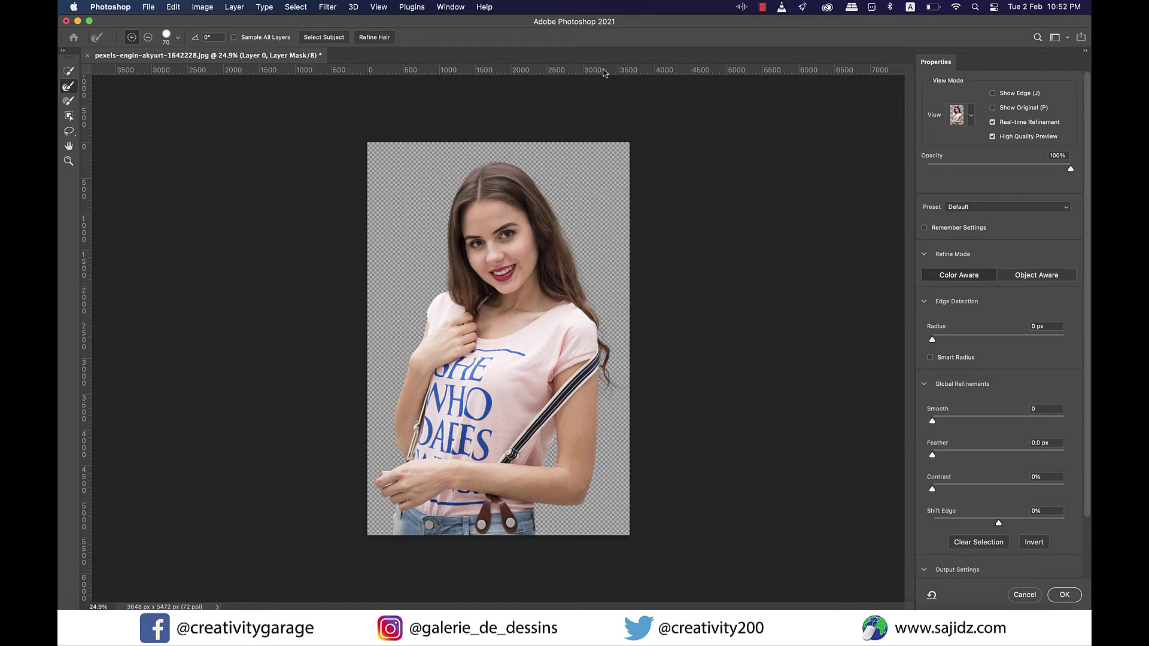
{"action": "left_click", "coordinate": [971, 118]}
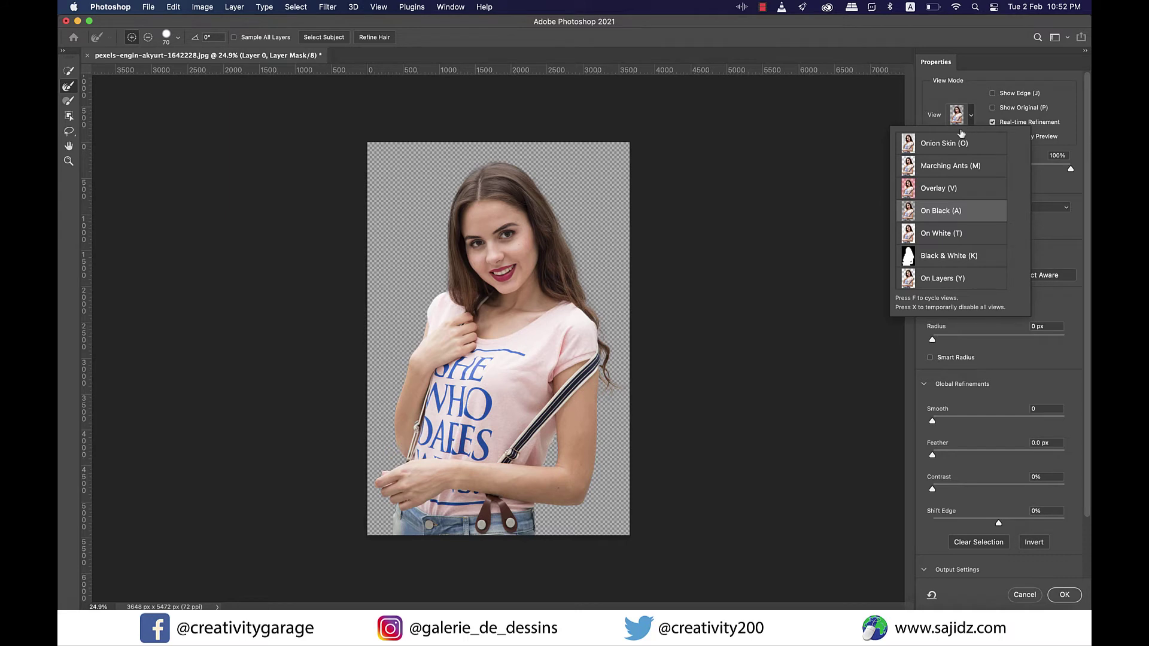
{"action": "left_click", "coordinate": [946, 144]}
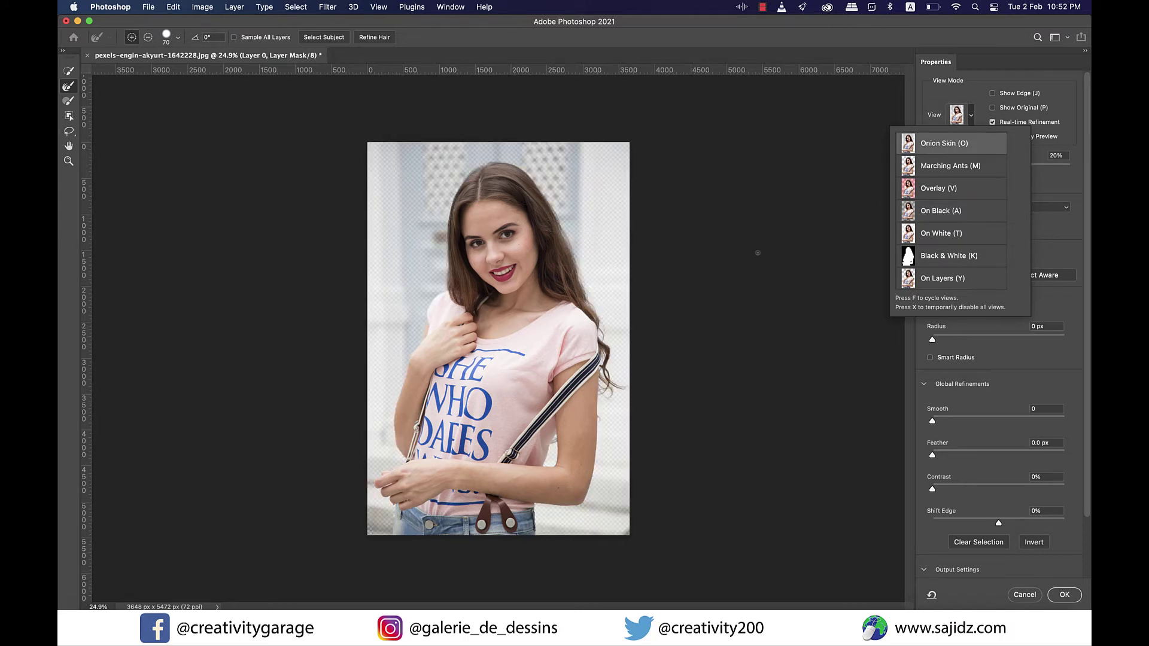
{"action": "left_click", "coordinate": [1053, 178]}
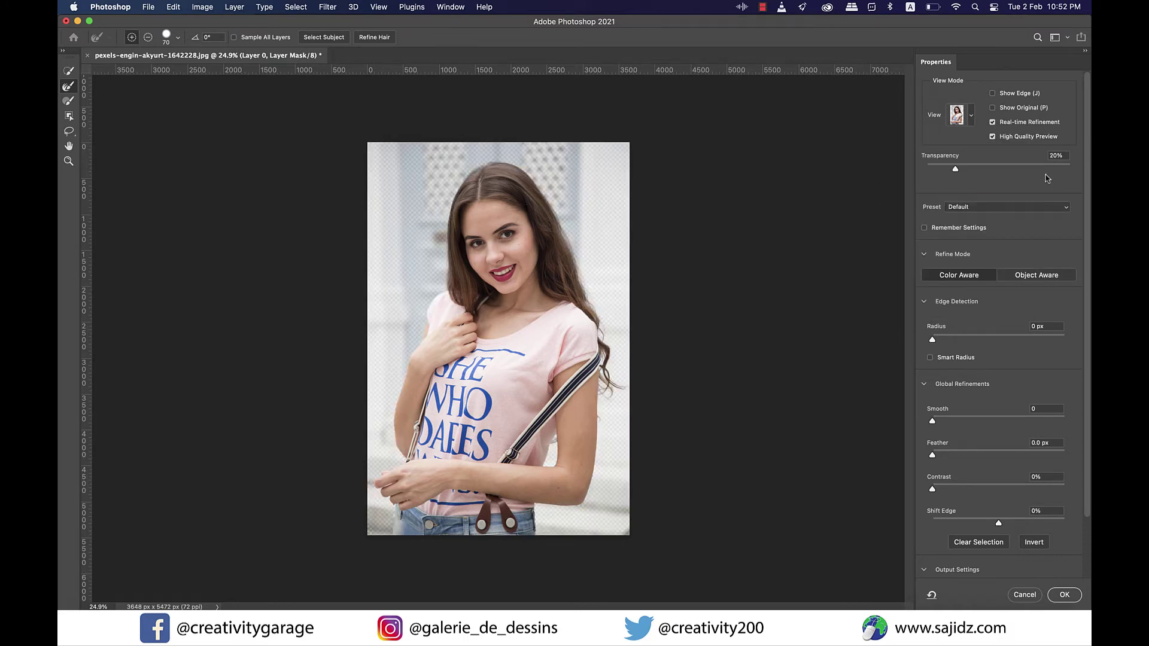
{"action": "left_click_drag", "start_coordinate": [956, 172], "coordinate": [931, 172]}
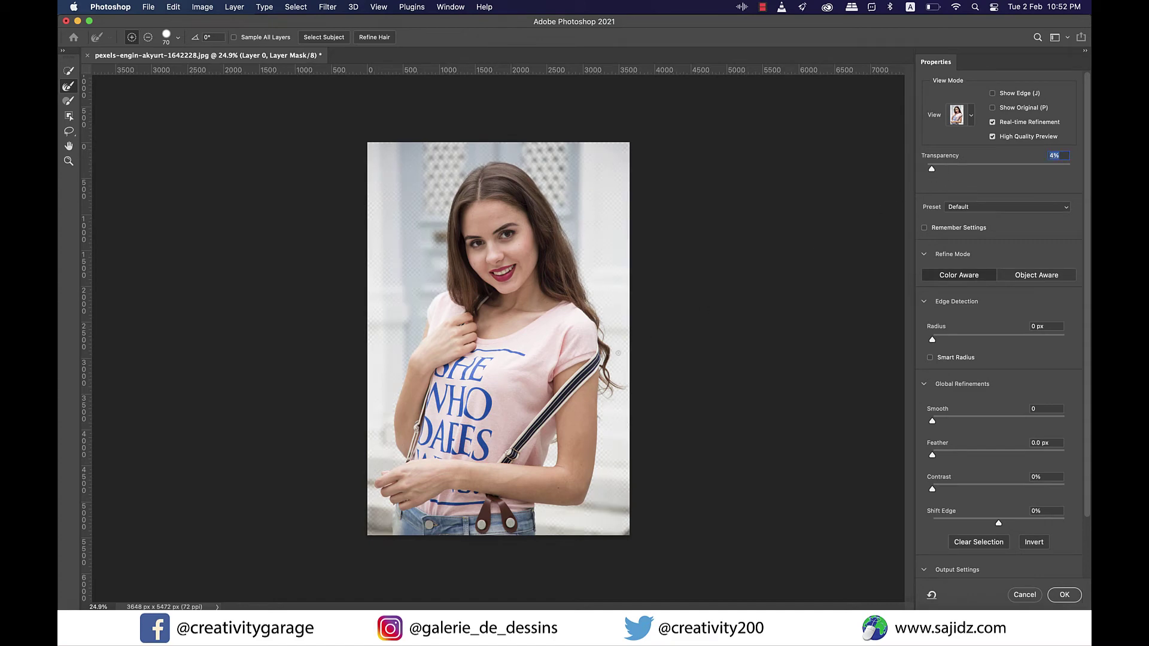
{"action": "scroll", "coordinate": [618, 353], "scroll_direction": "up", "scroll_amount": 3}
{"action": "scroll", "coordinate": [711, 285], "scroll_direction": "down", "scroll_amount": 3}
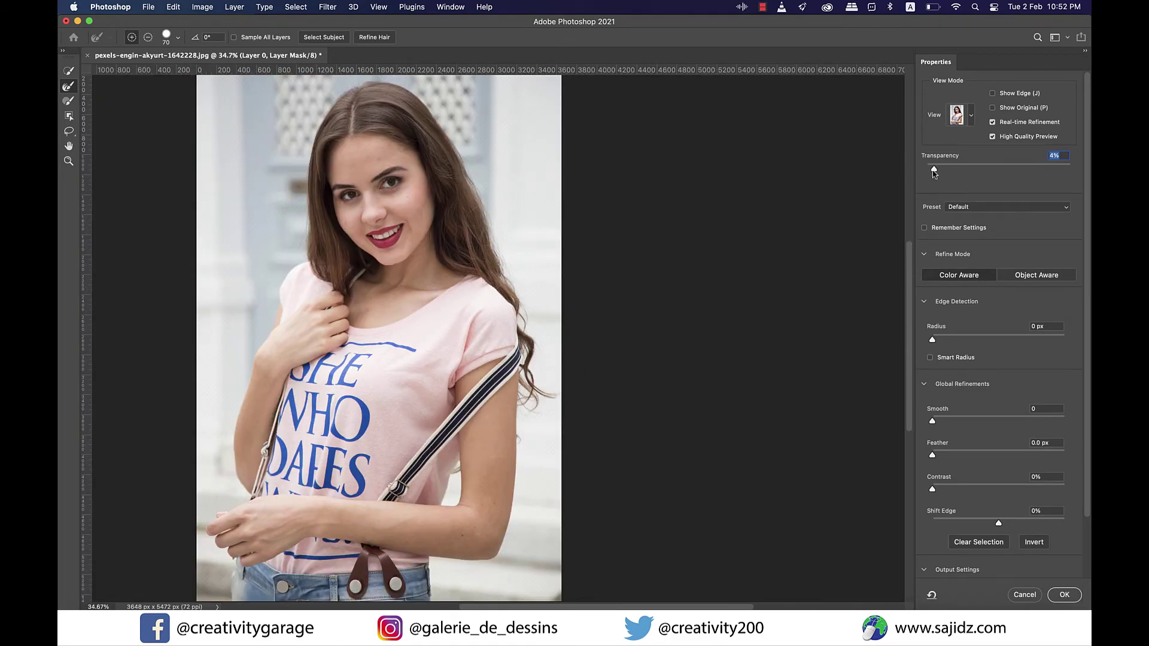
{"action": "mouse_move", "coordinate": [932, 169]}
{"action": "left_mouse_down"}
{"action": "mouse_move", "coordinate": [1088, 170]}
{"action": "mouse_move", "coordinate": [918, 174]}
{"action": "mouse_move", "coordinate": [1018, 172]}
{"action": "mouse_move", "coordinate": [928, 177]}
{"action": "left_mouse_up"}
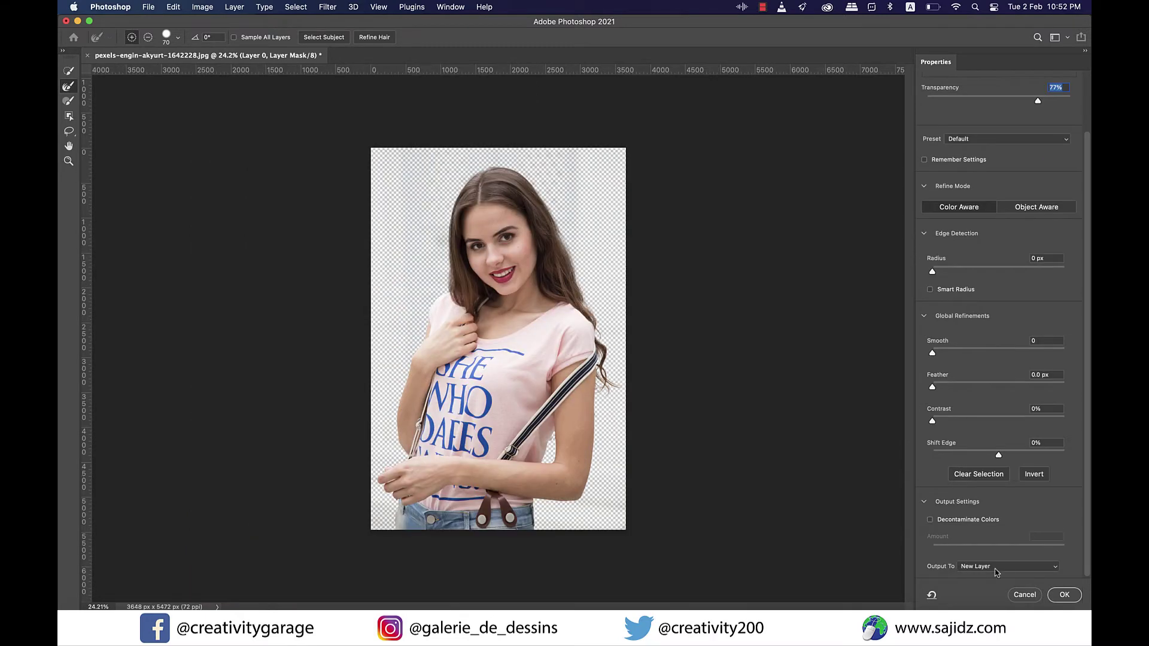
- Output the Select and Mask result to a New Layer and apply it
{"action": "left_click", "coordinate": [1027, 572]}
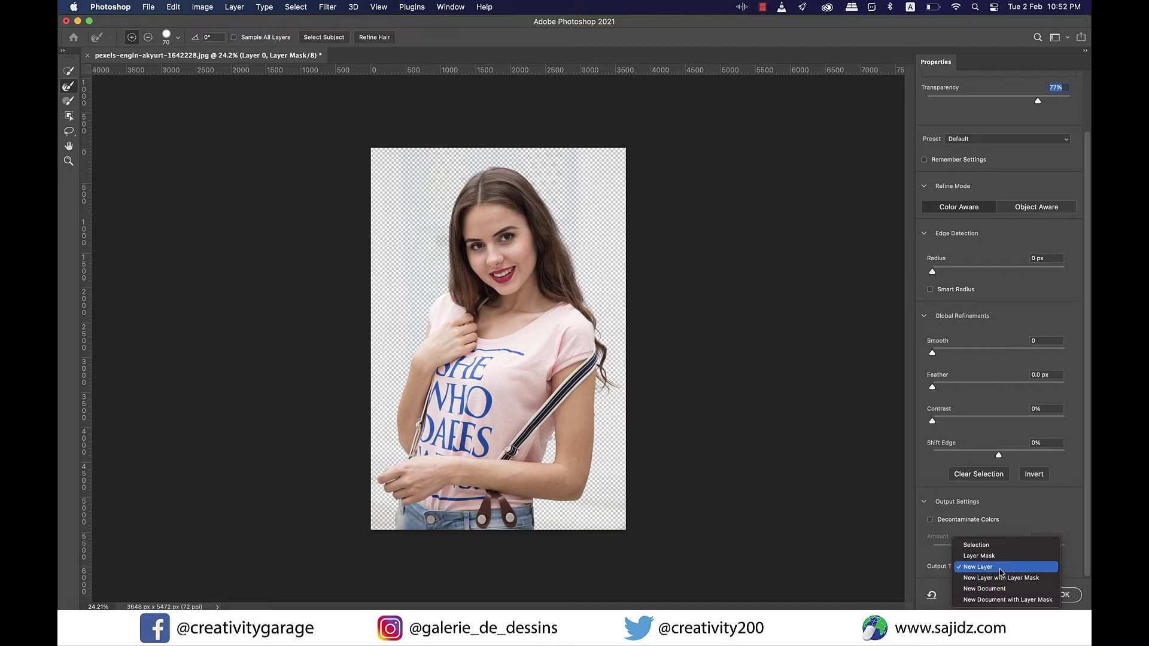
{"action": "left_click", "coordinate": [1000, 573]}
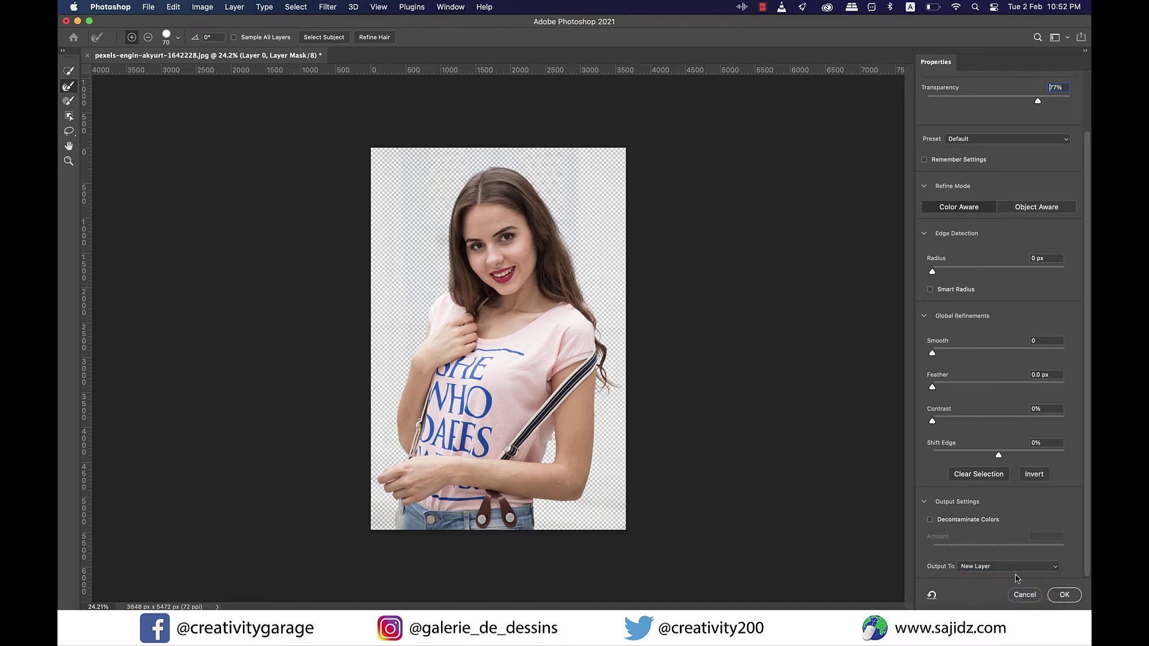
{"action": "left_click", "coordinate": [1067, 596]}
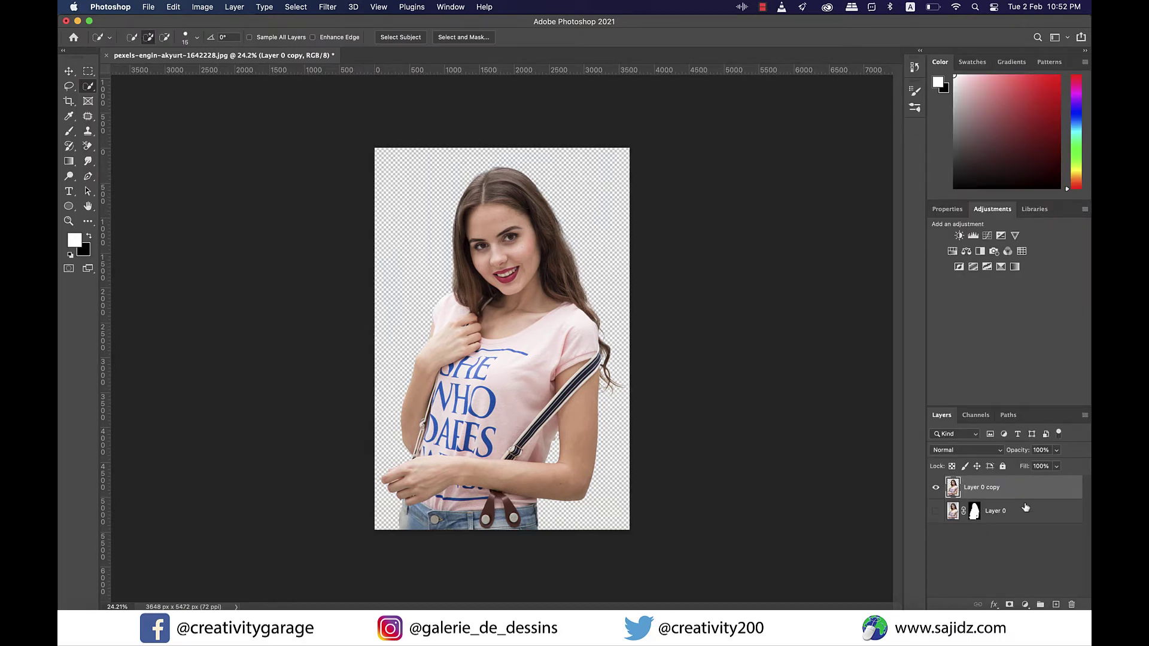
- Choose the Artistic Poster Edges filter in the Filter Gallery with Edge Thickness 8, Edge Intensity 0 and Posterization 3
{"action": "left_click", "coordinate": [327, 7]}
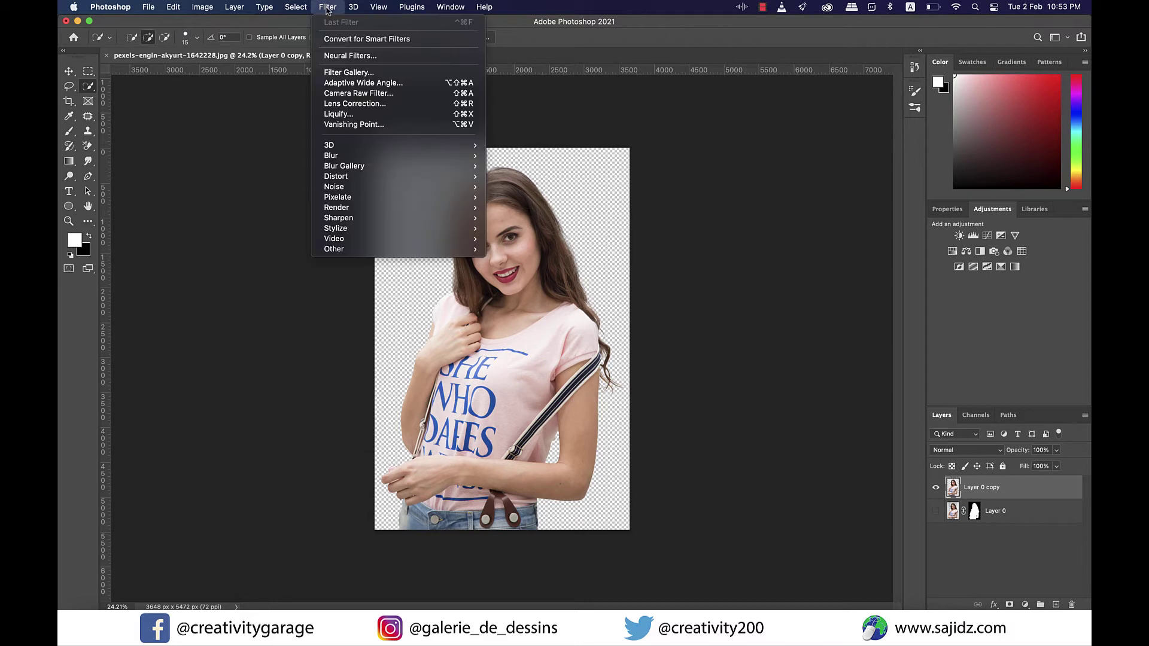
{"action": "left_click", "coordinate": [358, 72]}
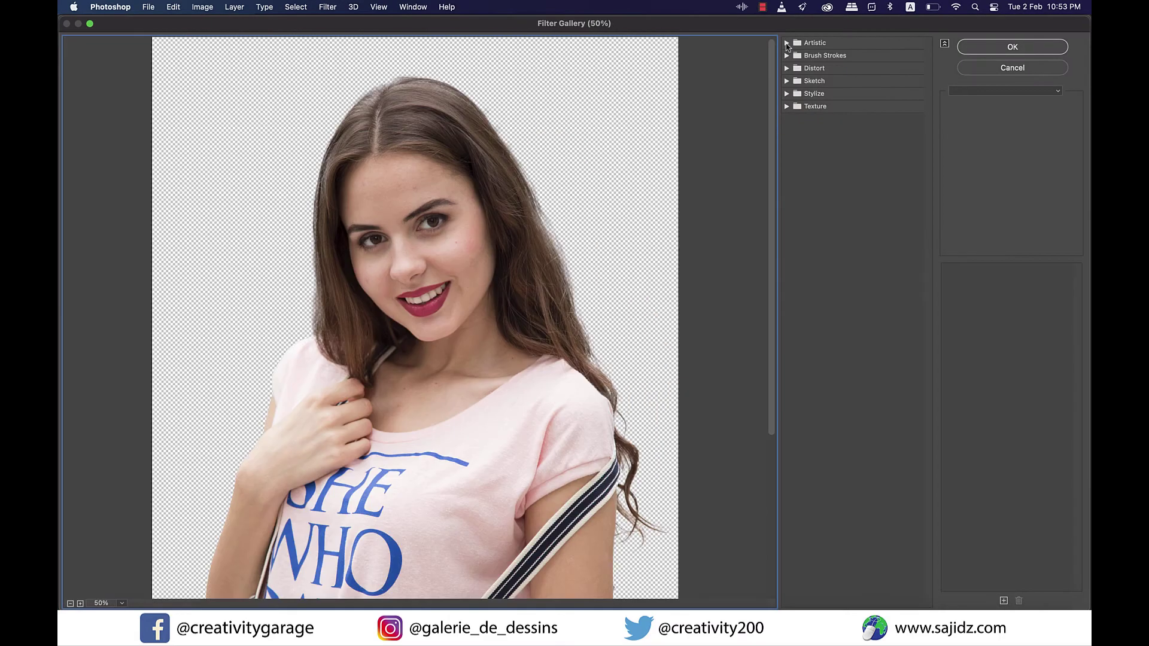
{"action": "left_click", "coordinate": [787, 45]}
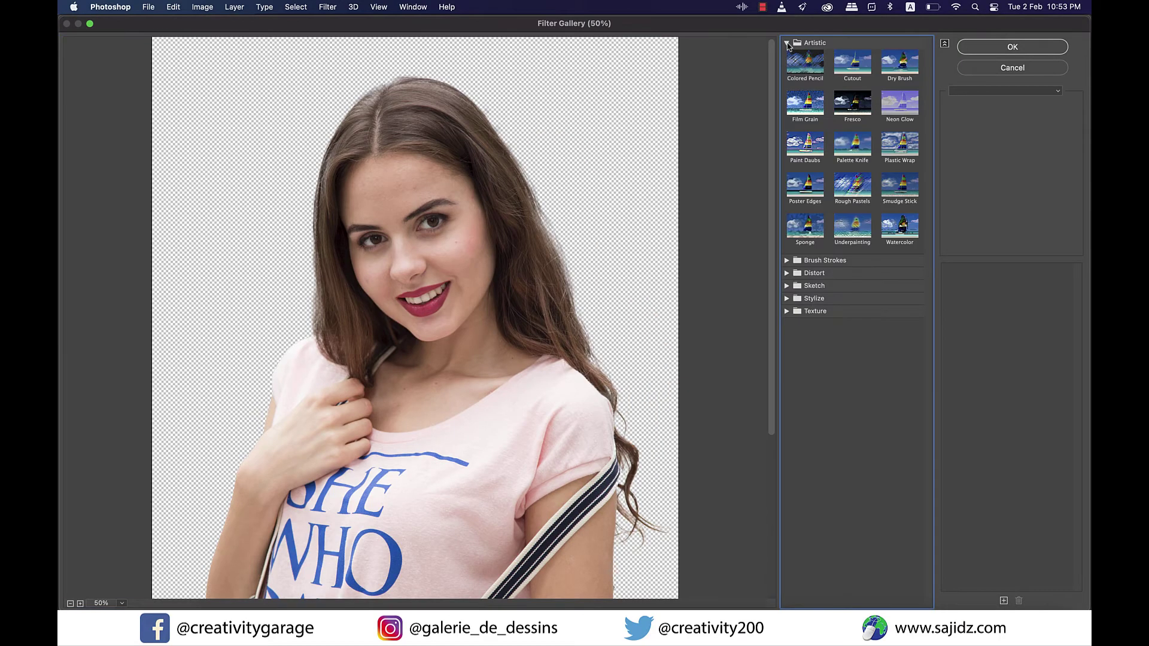
{"action": "left_click", "coordinate": [806, 190]}
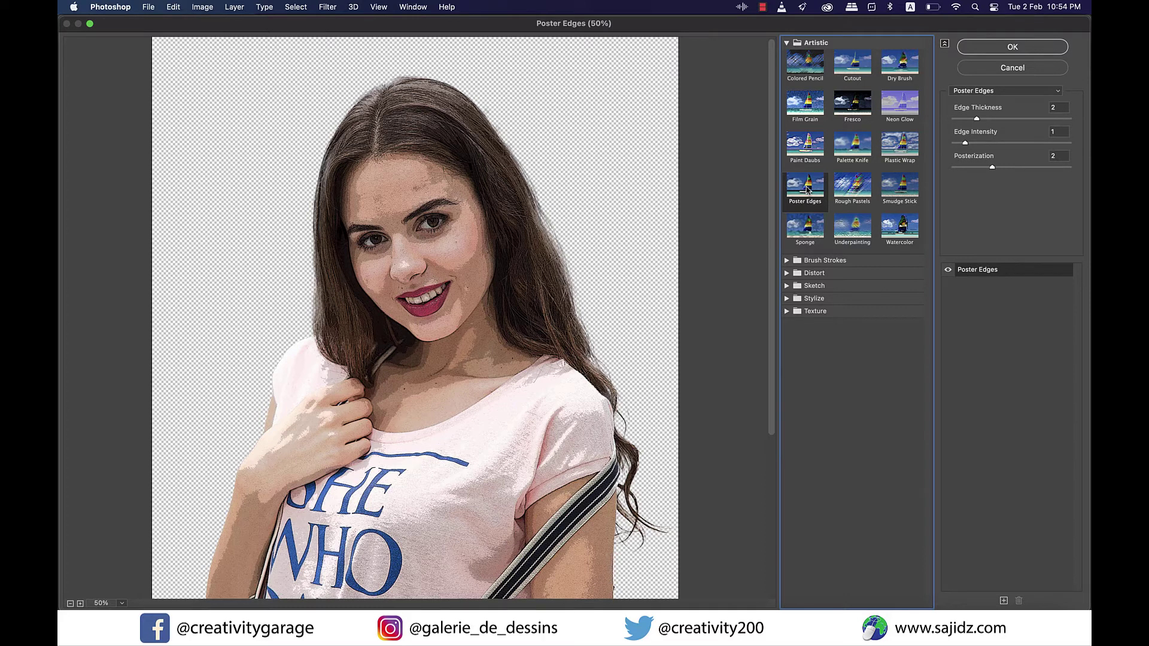
{"action": "left_click_drag", "start_coordinate": [977, 118], "coordinate": [1042, 128]}
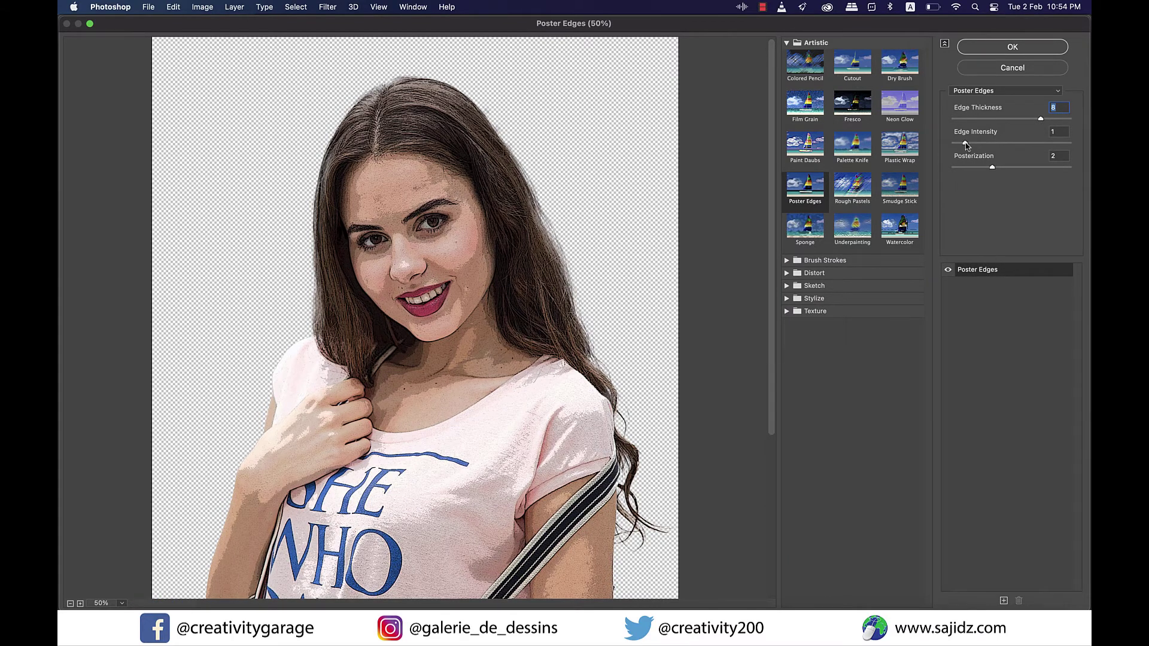
{"action": "left_click_drag", "start_coordinate": [966, 144], "coordinate": [954, 143]}
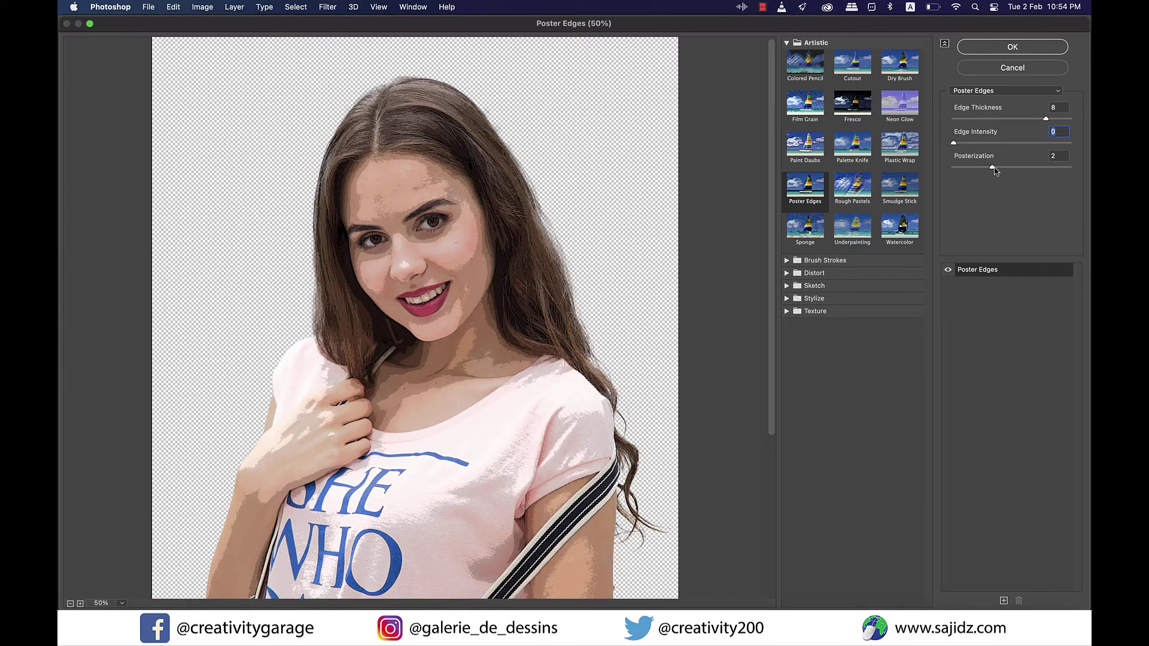
{"action": "left_click_drag", "start_coordinate": [994, 169], "coordinate": [1017, 169]}
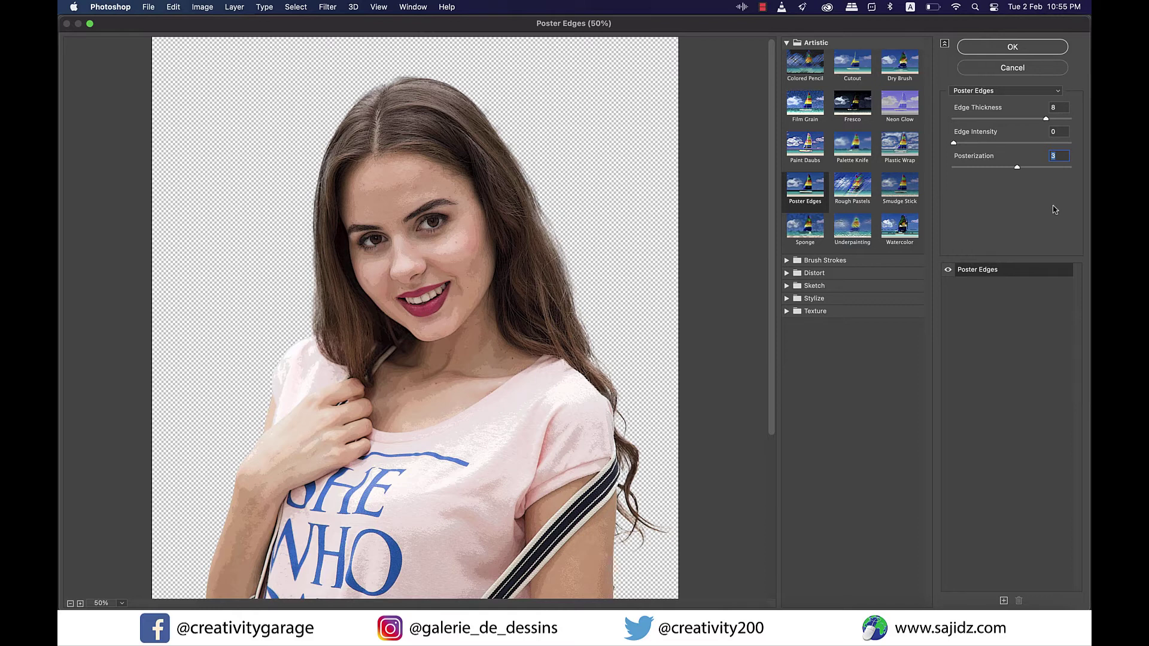
- Add a Cutout effect layer above Poster Edges with Number of Levels 7 and apply the Filter Gallery effects
{"action": "left_click", "coordinate": [1006, 602]}
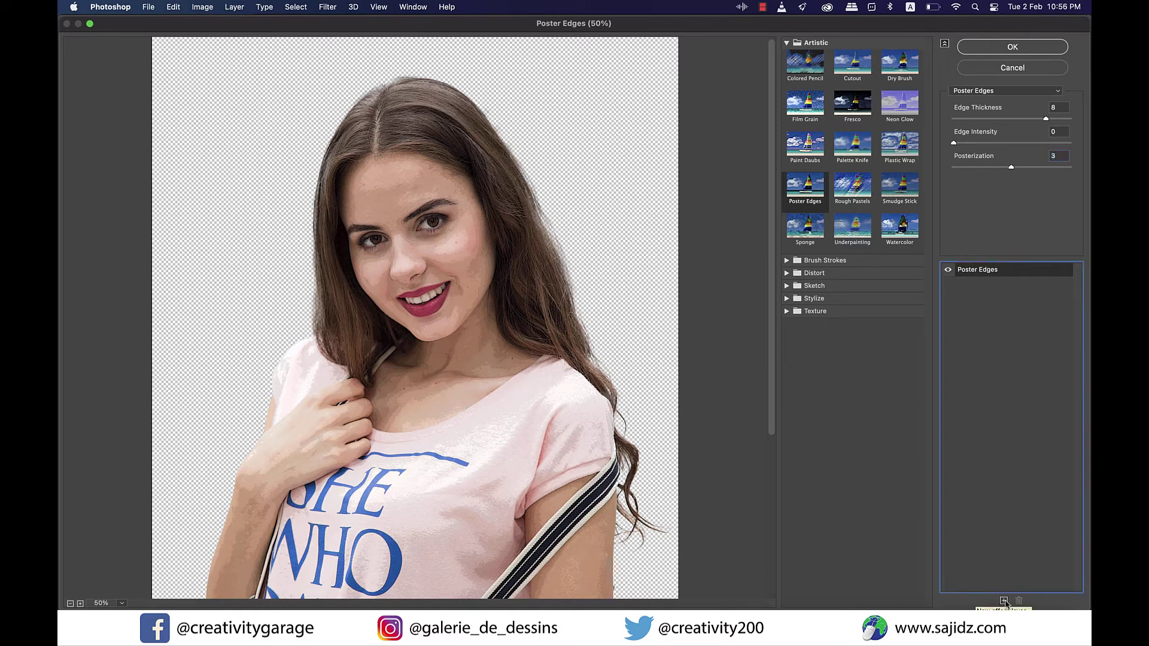
{"action": "left_click", "coordinate": [1006, 603]}
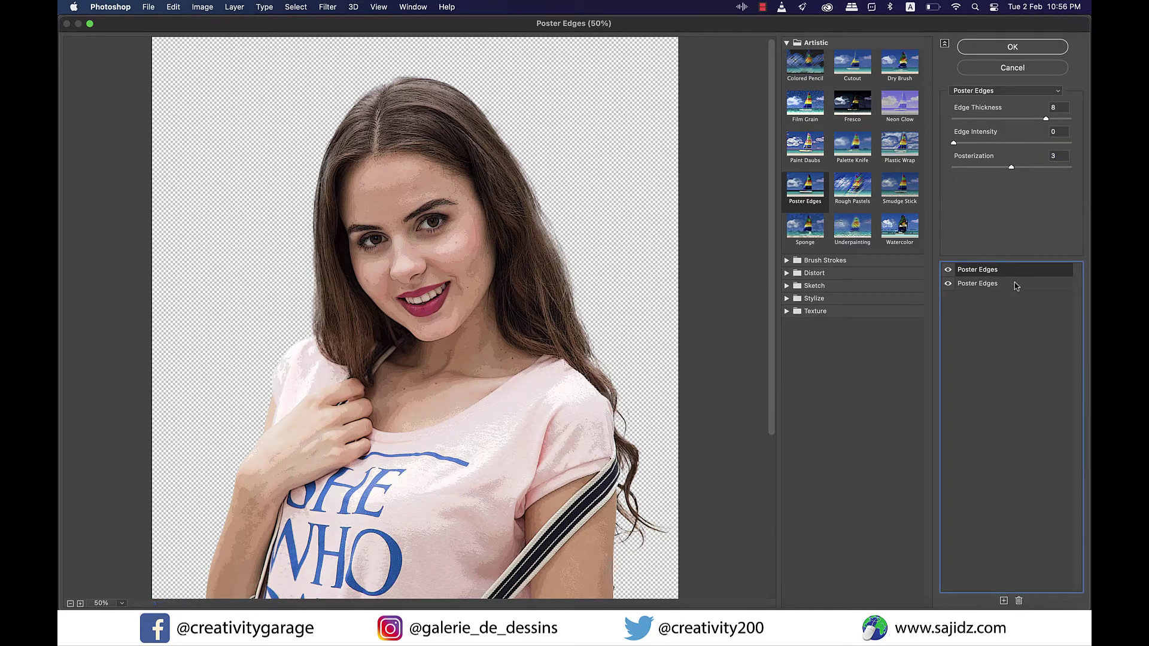
{"action": "left_click", "coordinate": [854, 64]}
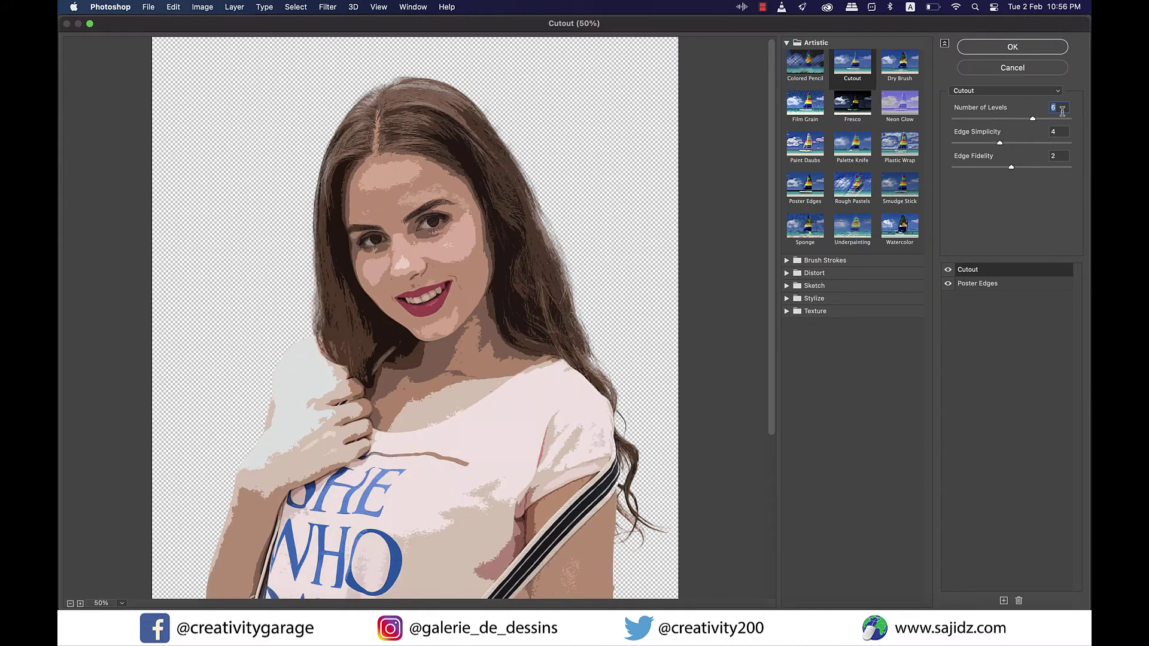
{"action": "type", "text": "7"}
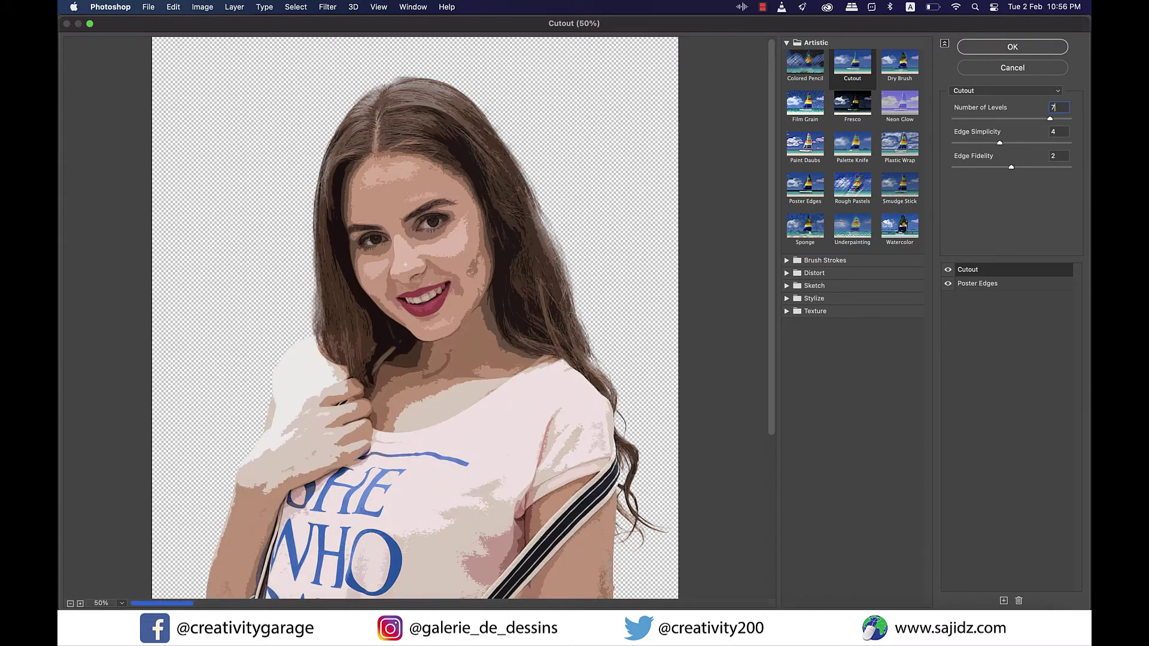
{"action": "key", "text": "Tab"}
{"action": "left_click", "coordinate": [1016, 50]}
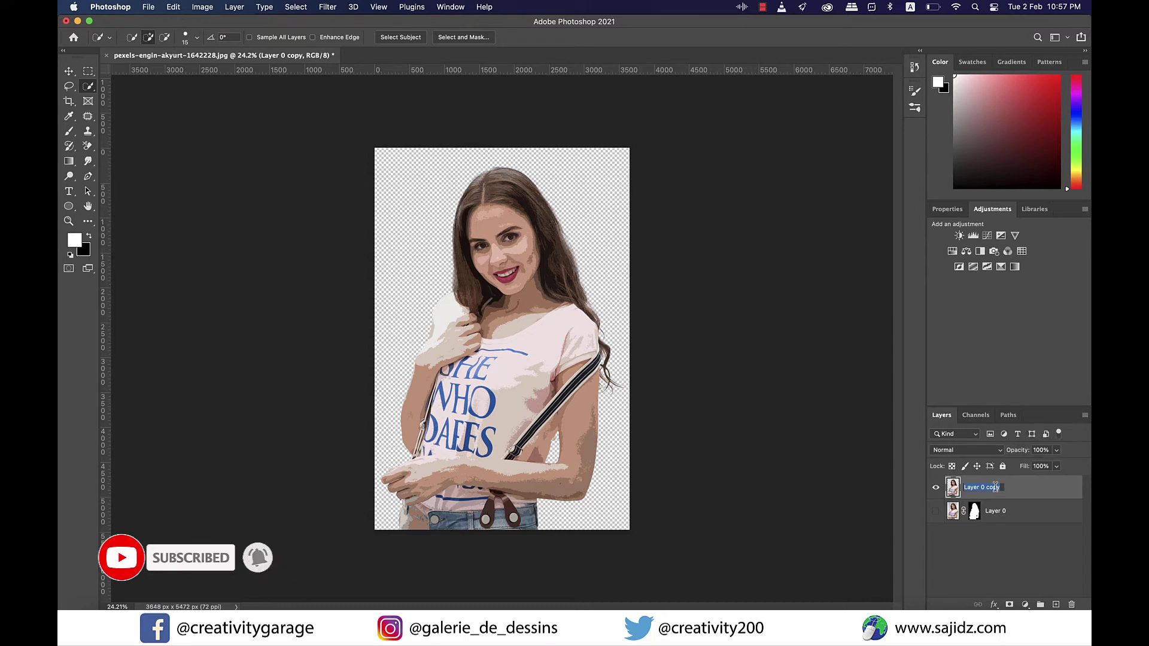
- Rename the filtered Layer 0 copy as Layer 1
{"action": "double_click", "coordinate": [995, 488]}
{"action": "type", "text": "L"}
{"action": "type", "text": "yer 1"}
{"action": "key", "text": "Return"}
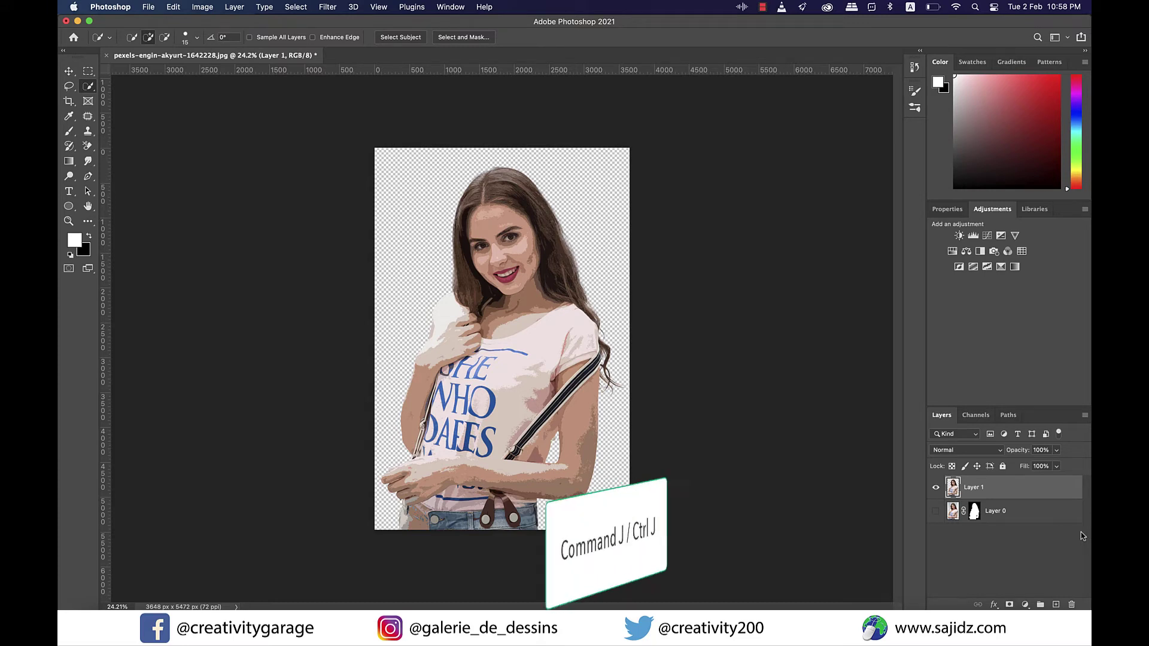
- Duplicate Layer 1 and rename the copy as Layer 2
{"action": "key", "text": "super+j"}
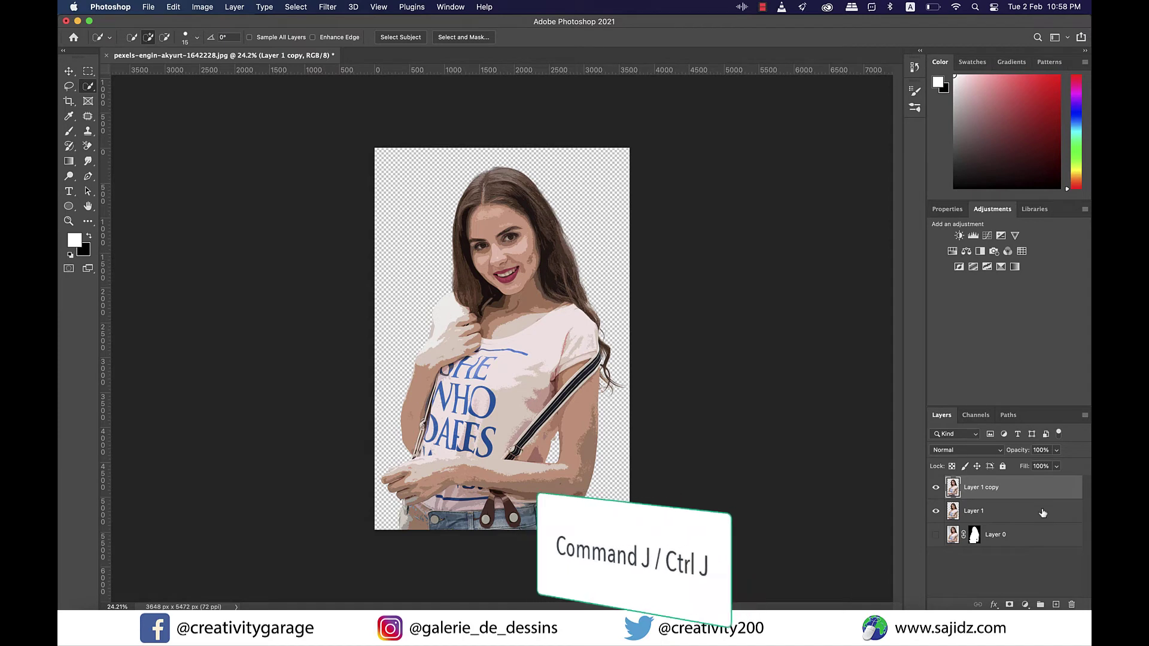
{"action": "double_click", "coordinate": [985, 488]}
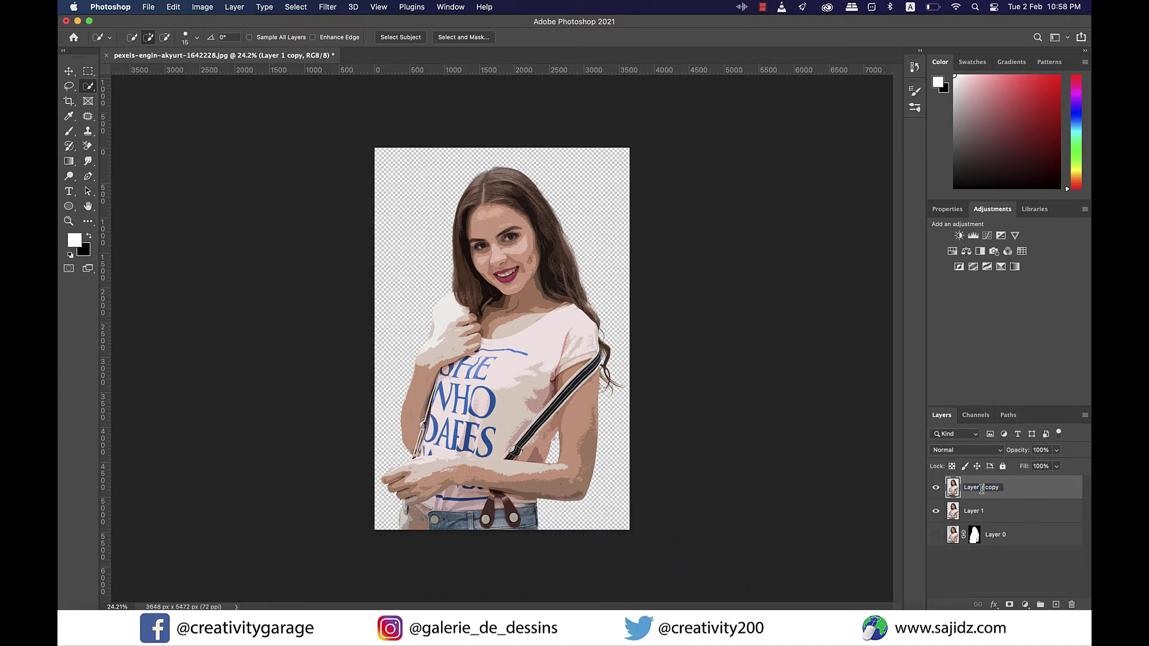
{"action": "left_click_drag", "start_coordinate": [982, 489], "coordinate": [1036, 493]}
{"action": "type", "text": "2"}
{"action": "key", "text": "Return"}
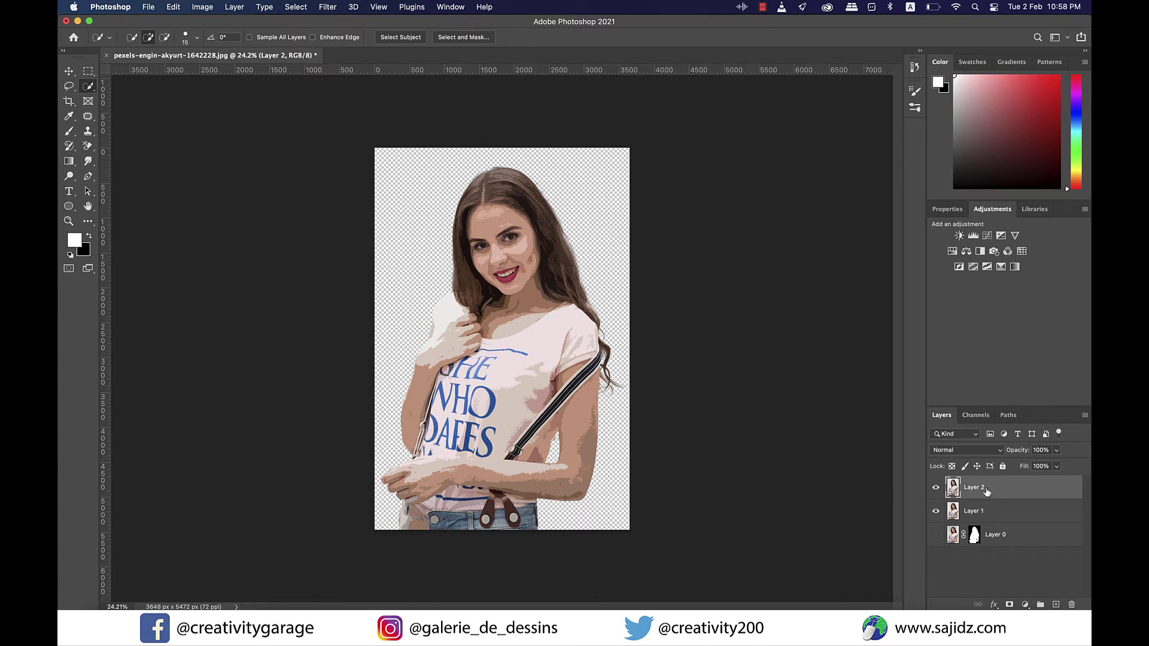
- Apply the Stylize Diffuse filter to Layer 2 in Anisotropic mode, checking the face in the filter preview
{"action": "left_click", "coordinate": [328, 8]}
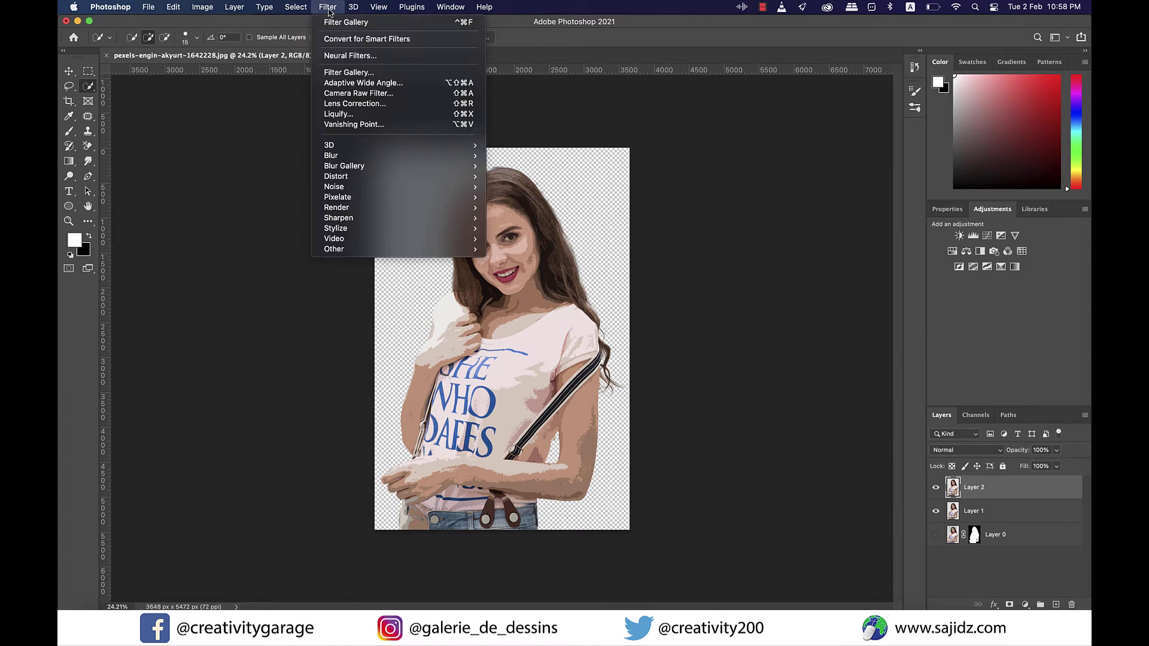
{"action": "mouse_move", "coordinate": [467, 228]}
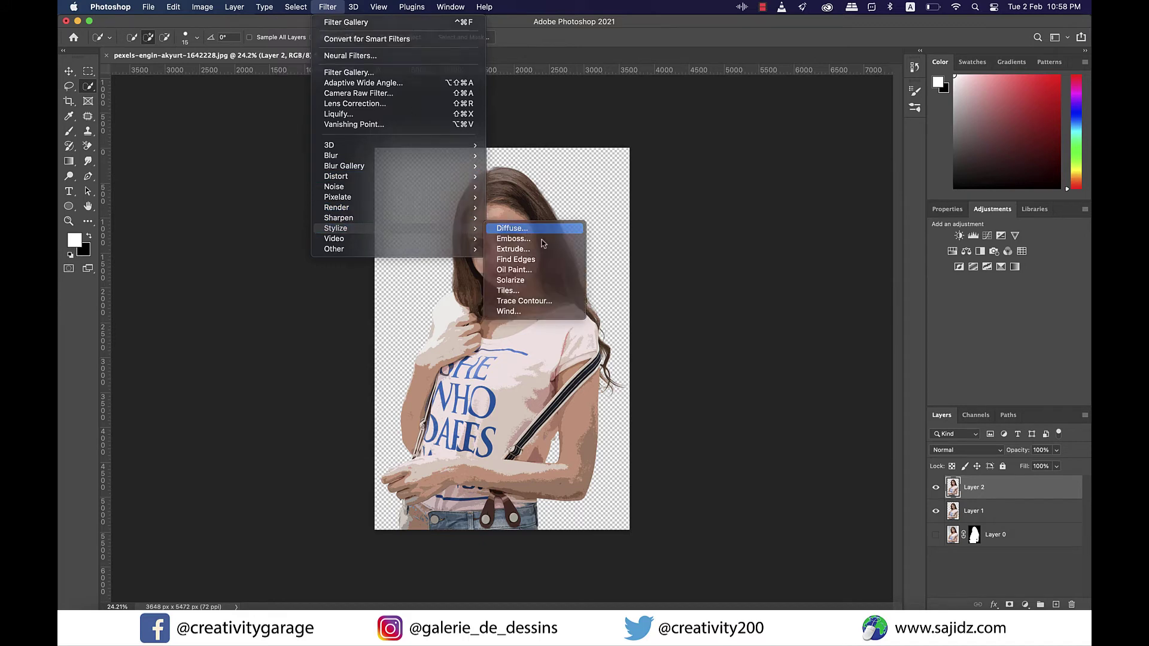
{"action": "left_click", "coordinate": [520, 230]}
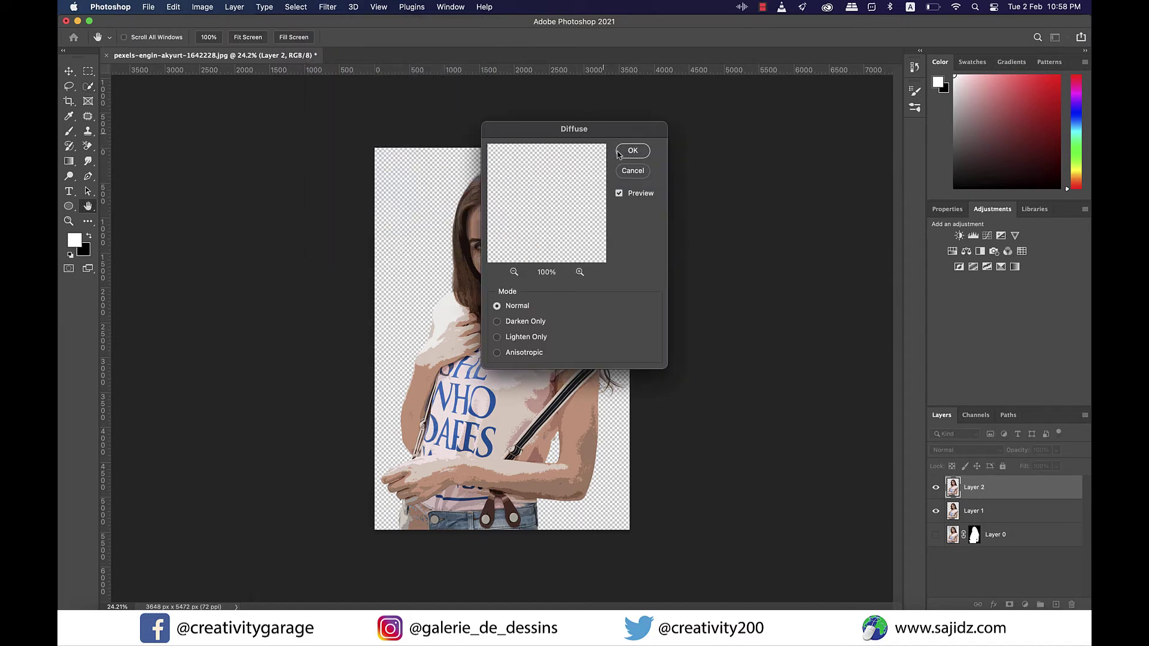
{"action": "left_click_drag", "start_coordinate": [644, 146], "coordinate": [755, 147]}
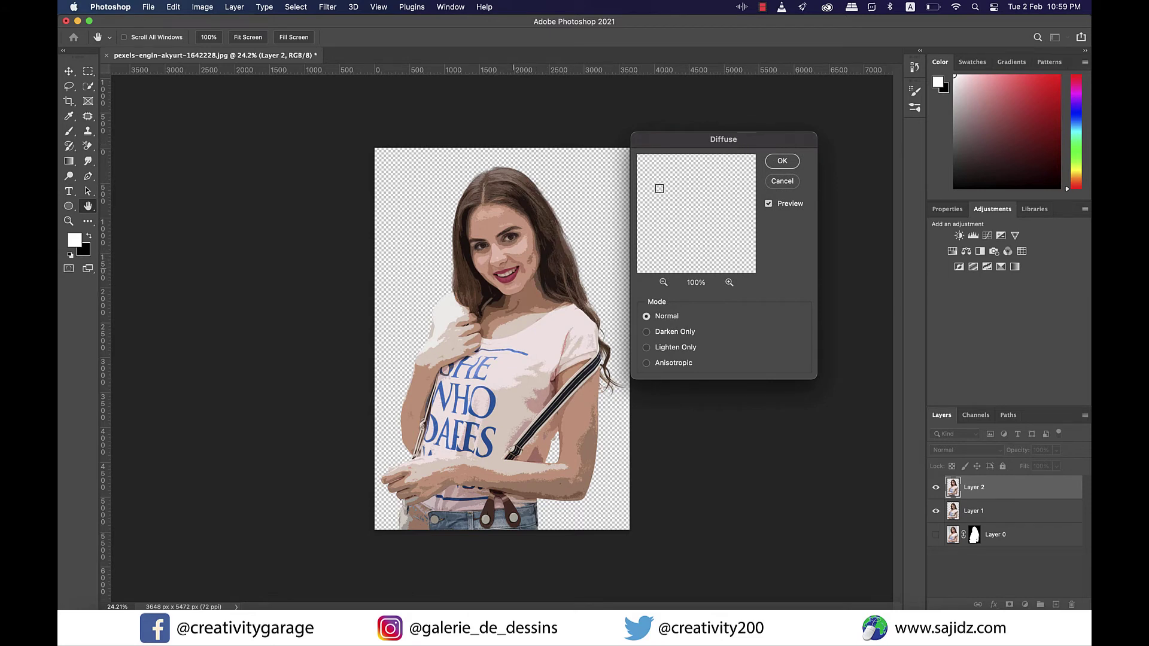
{"action": "left_click", "coordinate": [502, 262]}
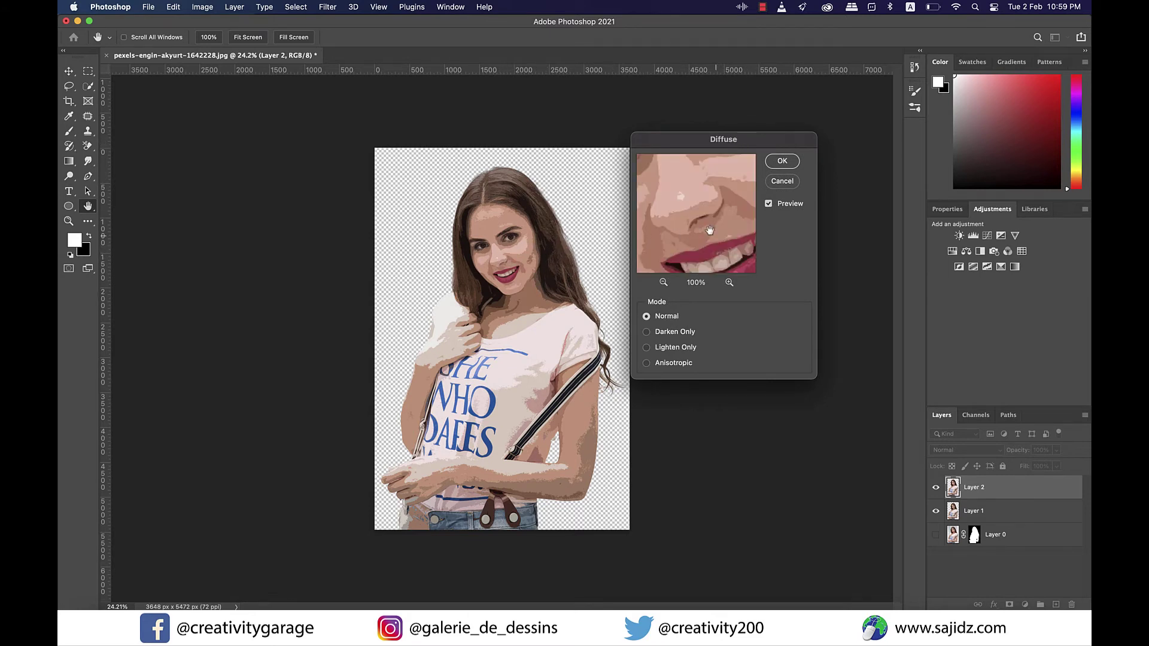
{"action": "left_click_drag", "start_coordinate": [710, 230], "coordinate": [709, 248]}
{"action": "left_click", "coordinate": [666, 282]}
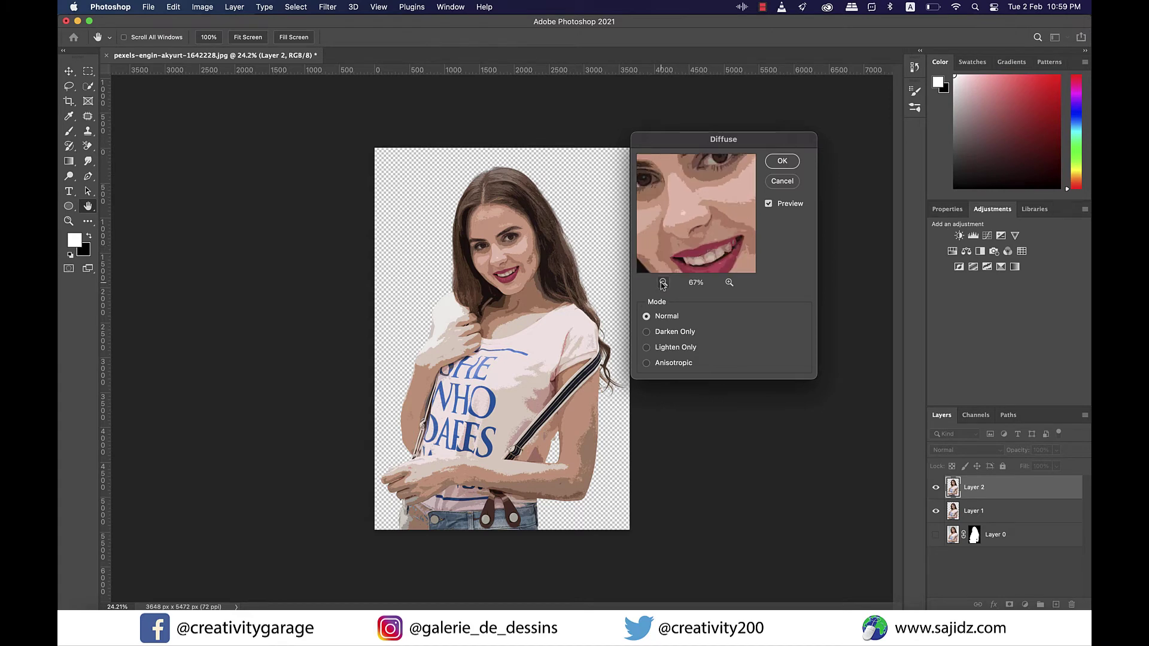
{"action": "left_click", "coordinate": [648, 364]}
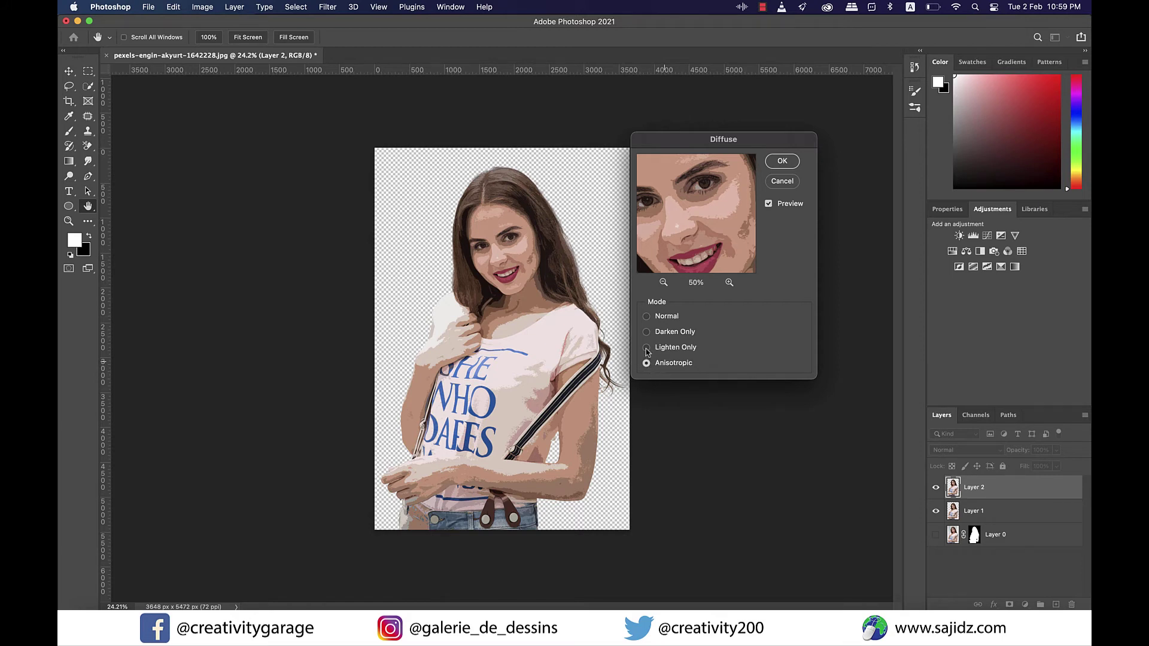
{"action": "left_click", "coordinate": [782, 161]}
{"action": "key", "text": "w"}
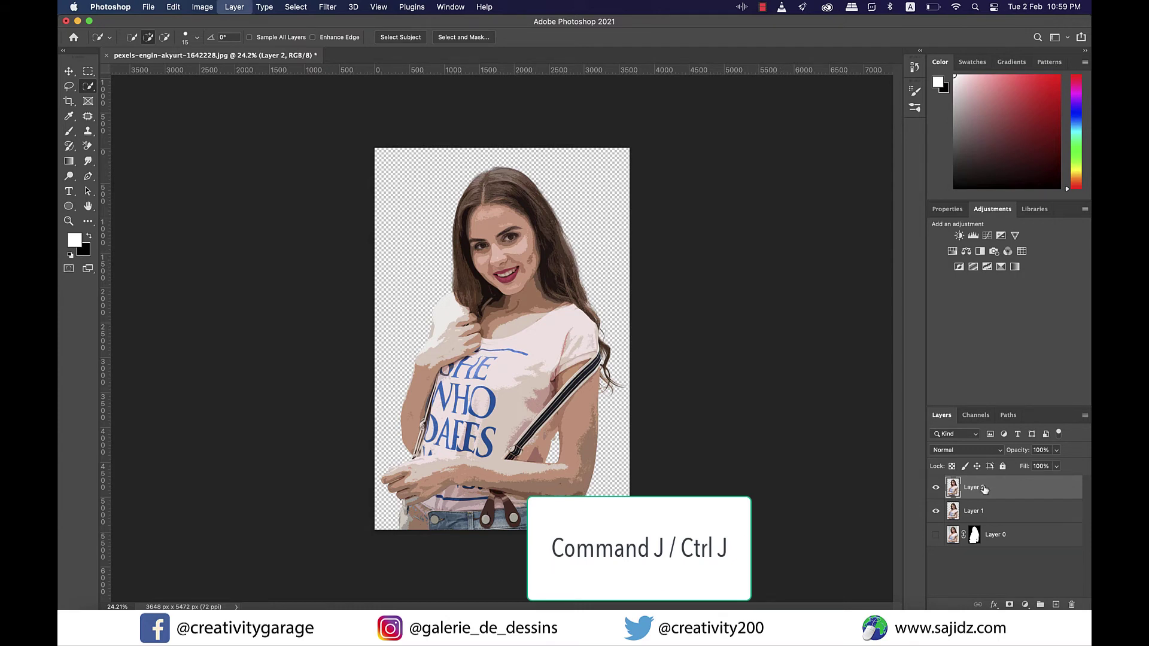
- Duplicate Layer 2 as Layer 3 and sharpen the new layer with the Sharpen More filter
{"action": "key", "text": "super+j"}
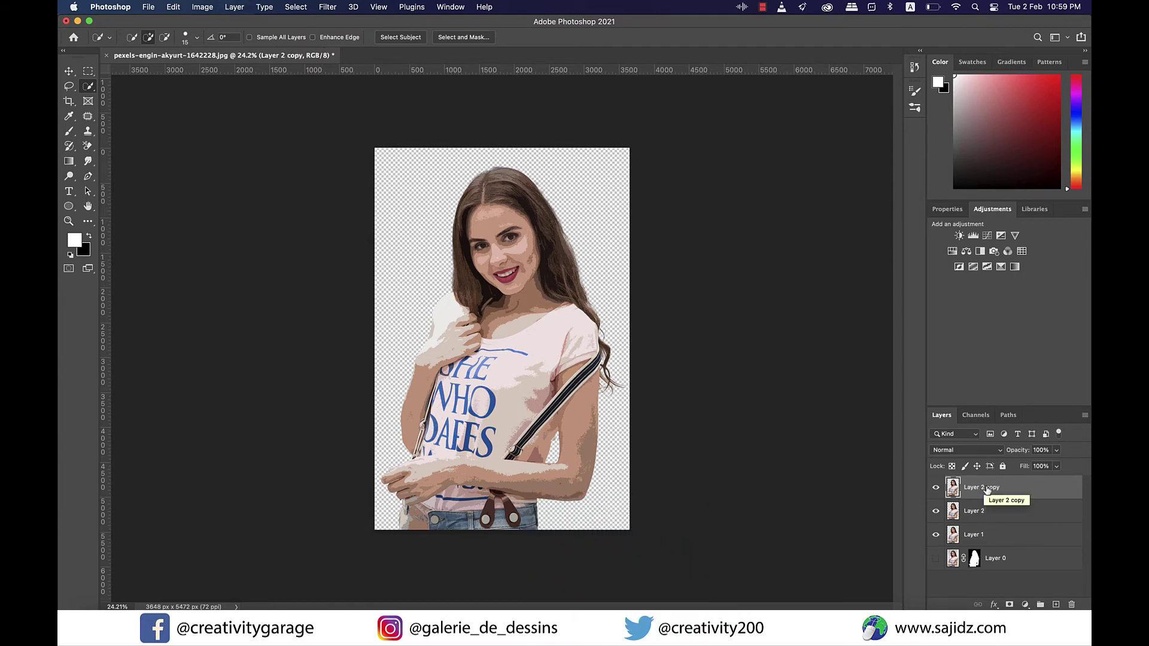
{"action": "double_click", "coordinate": [990, 487]}
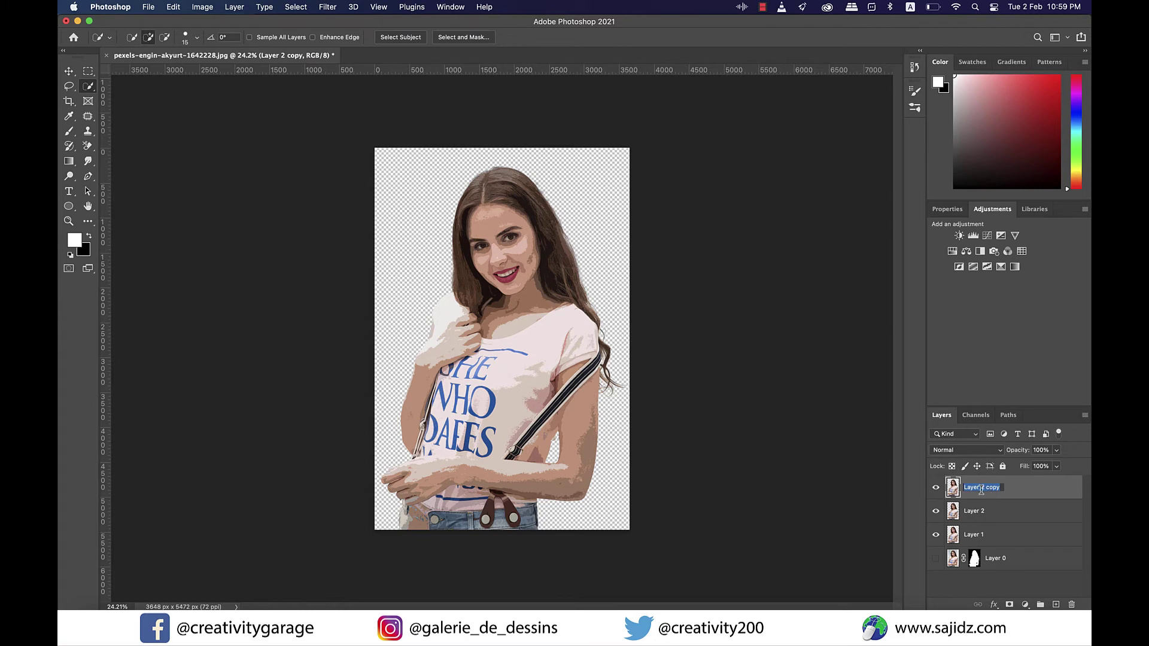
{"action": "left_click", "coordinate": [983, 488]}
{"action": "left_click_drag", "start_coordinate": [981, 488], "coordinate": [1055, 491]}
{"action": "type", "text": "3"}
{"action": "key", "text": "Return"}
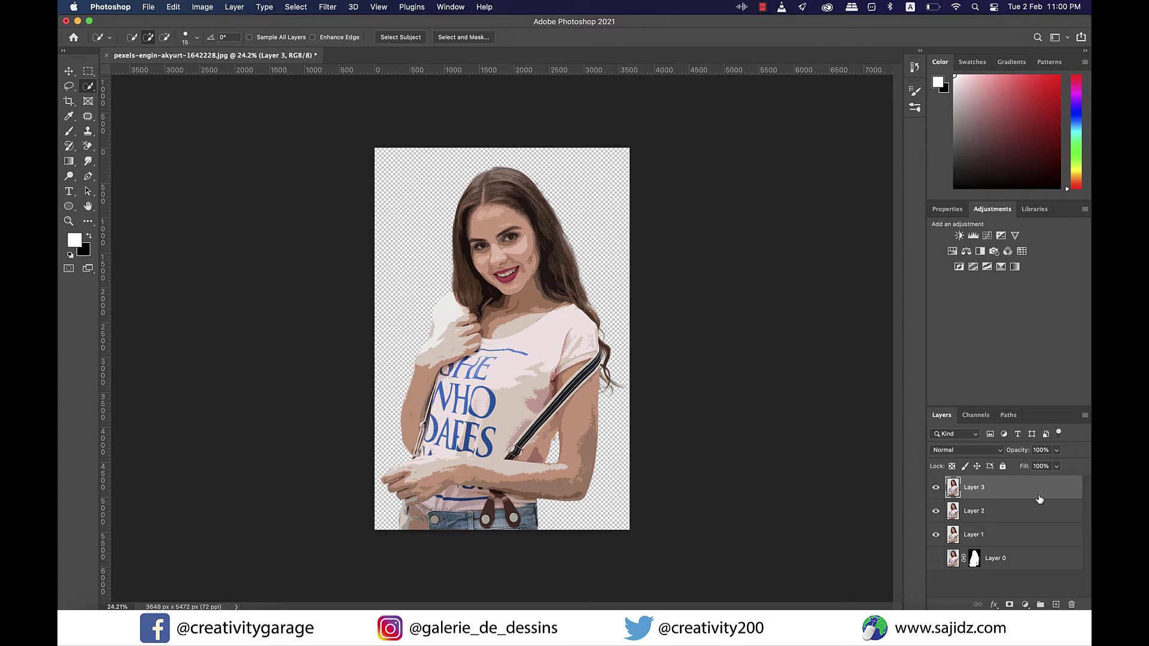
{"action": "left_click", "coordinate": [328, 7]}
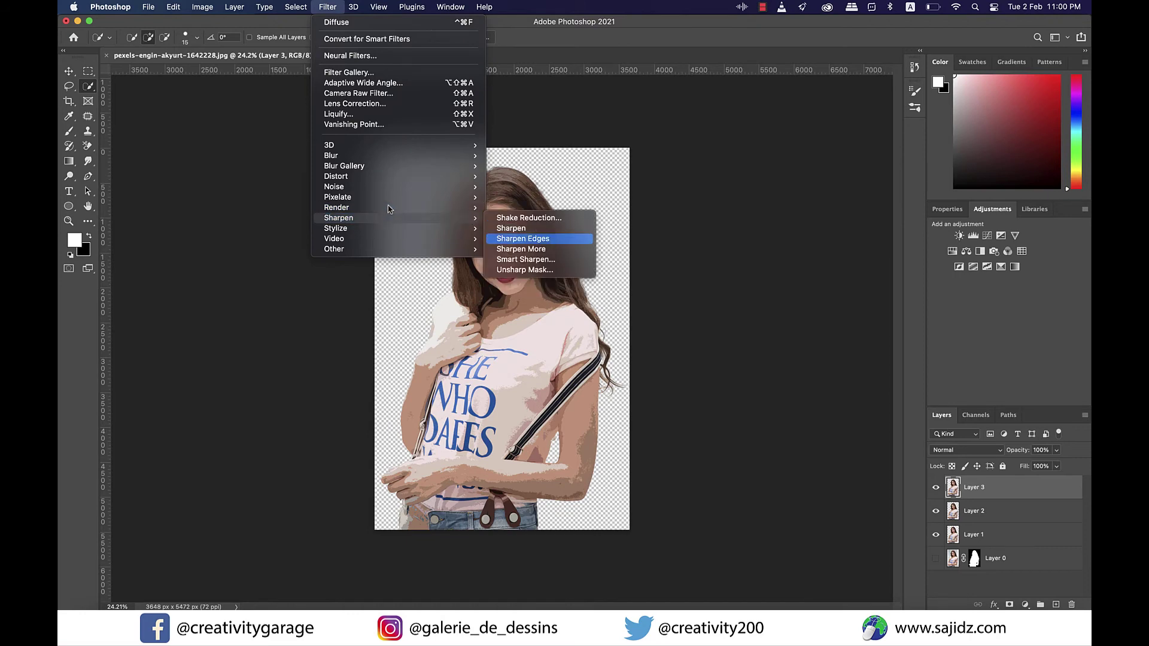
{"action": "left_click", "coordinate": [537, 250]}
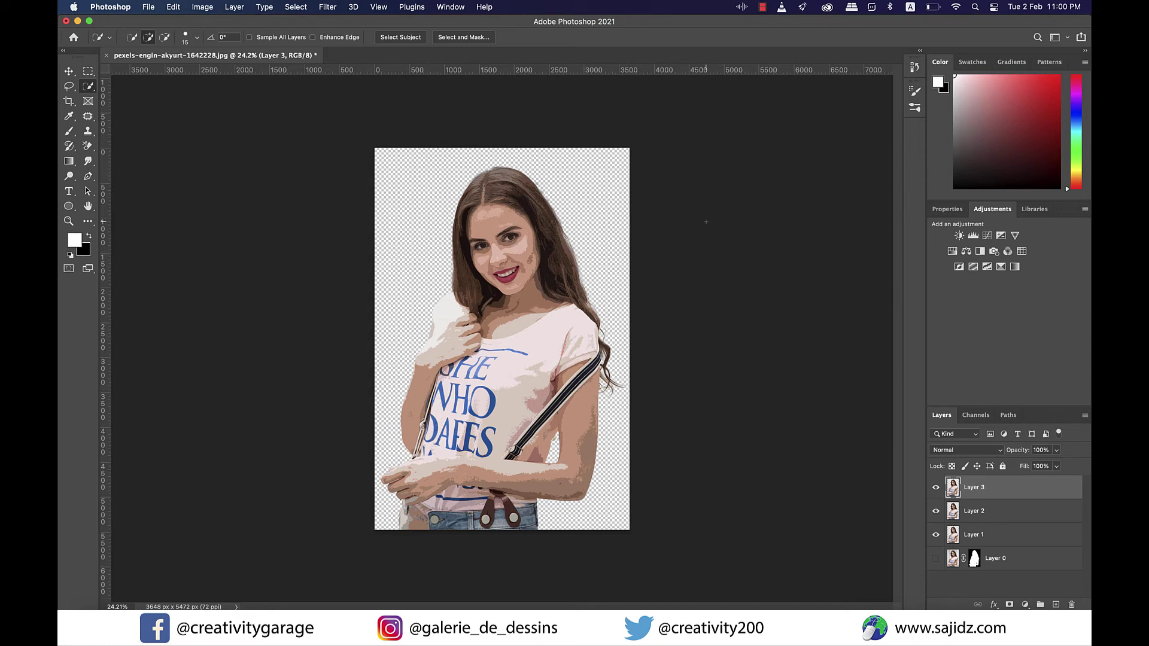
- Create a light blue Solid Color fill layer (acd7f7) and place it beneath Layer 1 as the background
{"action": "left_click", "coordinate": [1025, 605]}
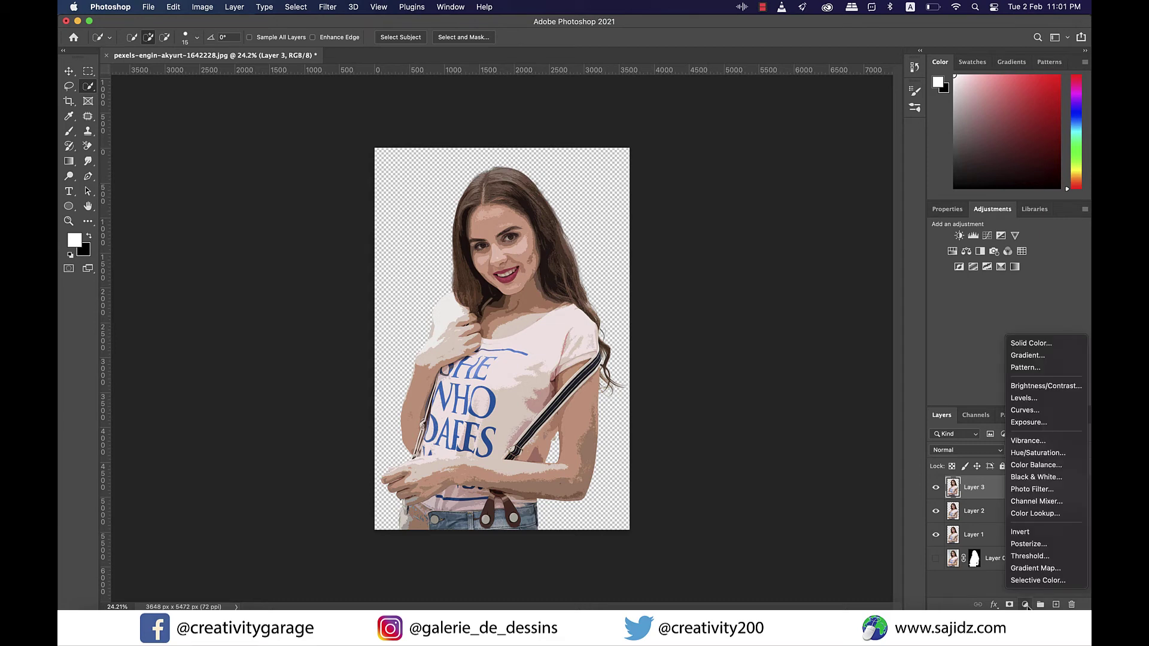
{"action": "left_click", "coordinate": [1032, 344]}
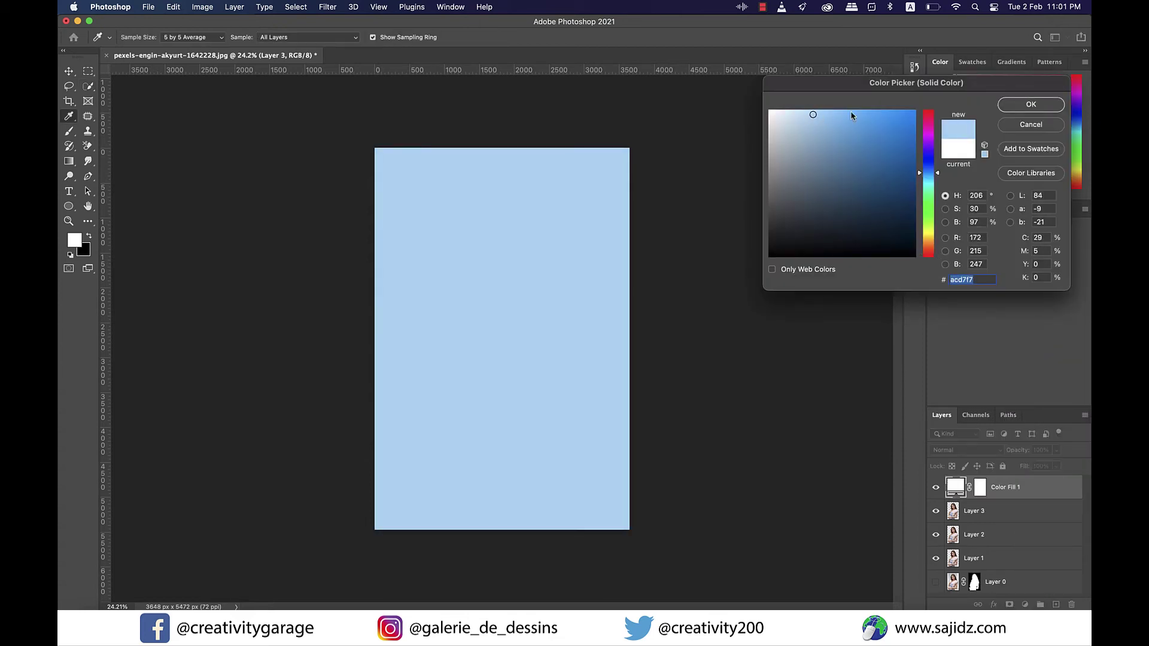
{"action": "left_click", "coordinate": [1031, 105]}
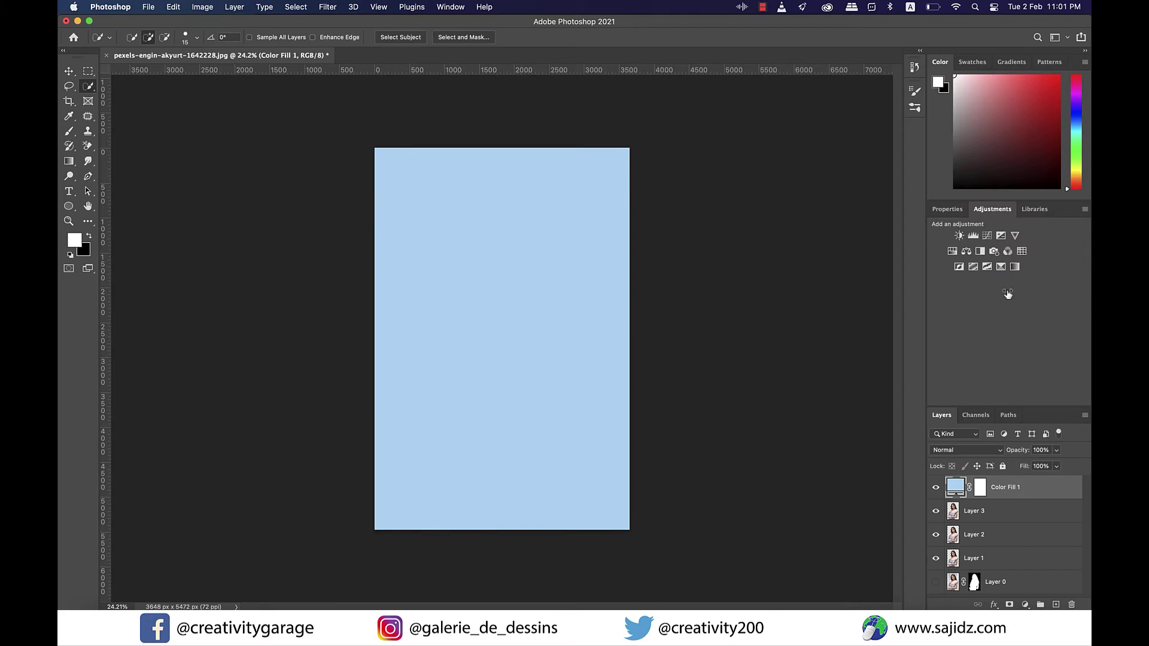
{"action": "left_click_drag", "start_coordinate": [988, 482], "coordinate": [991, 576]}
- Duplicate Layer 3 and rename the copy as Layer 4
{"action": "left_click", "coordinate": [995, 489]}
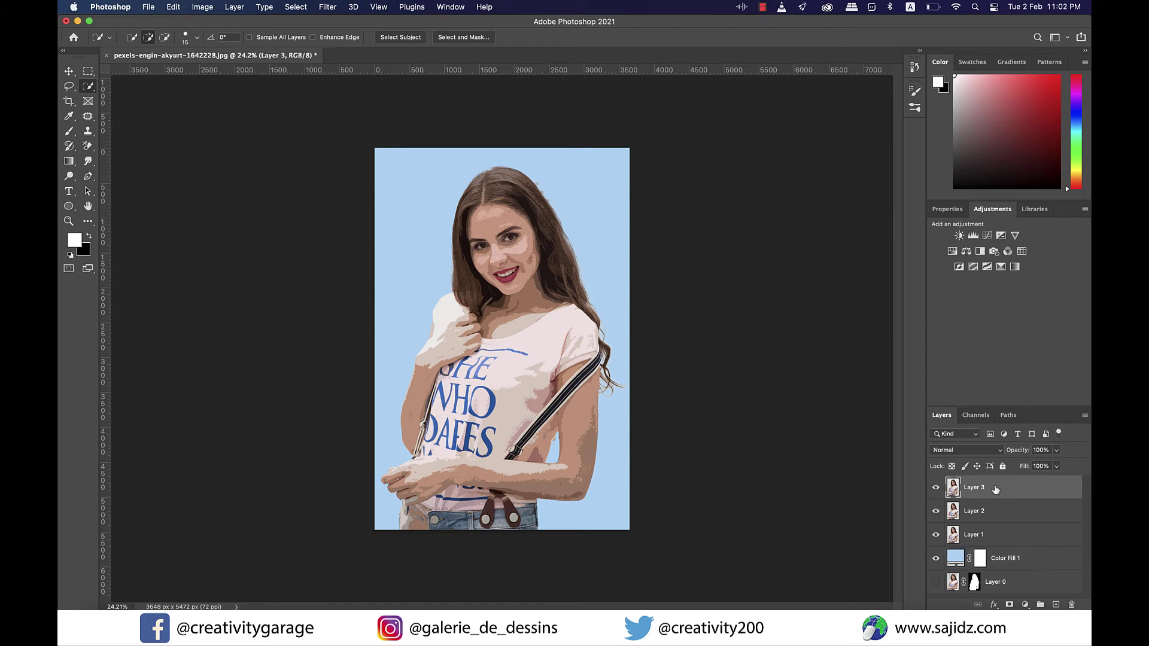
{"action": "key", "text": "super+j"}
{"action": "double_click", "coordinate": [991, 487]}
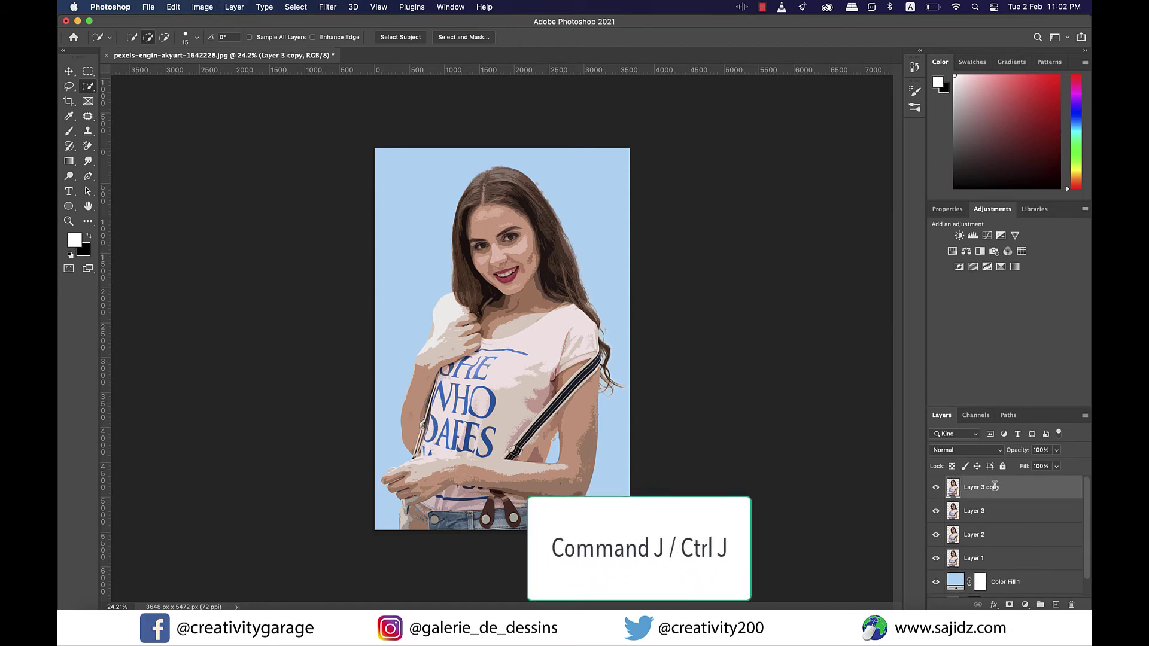
{"action": "left_click_drag", "start_coordinate": [982, 488], "coordinate": [1018, 490]}
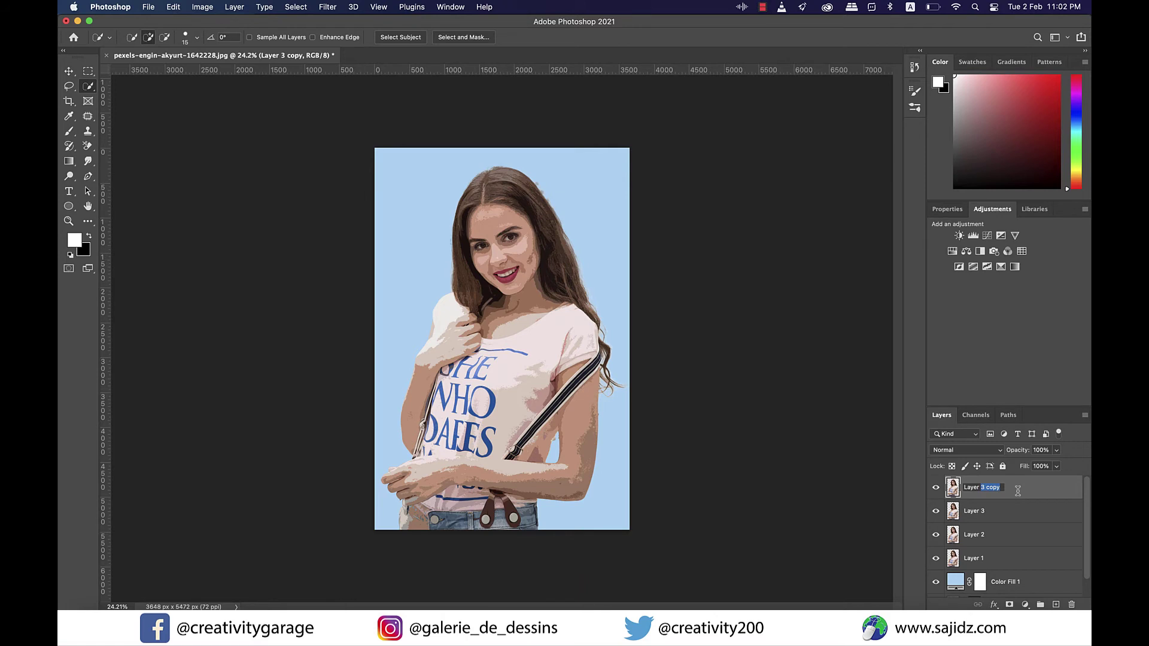
{"action": "type", "text": "4"}
{"action": "key", "text": "Return"}
- Apply the Color Halftone filter to Layer 4 with a Max. Radius of 8 pixels and screen angles 108, 162, 90 and 45
{"action": "left_click", "coordinate": [328, 8]}
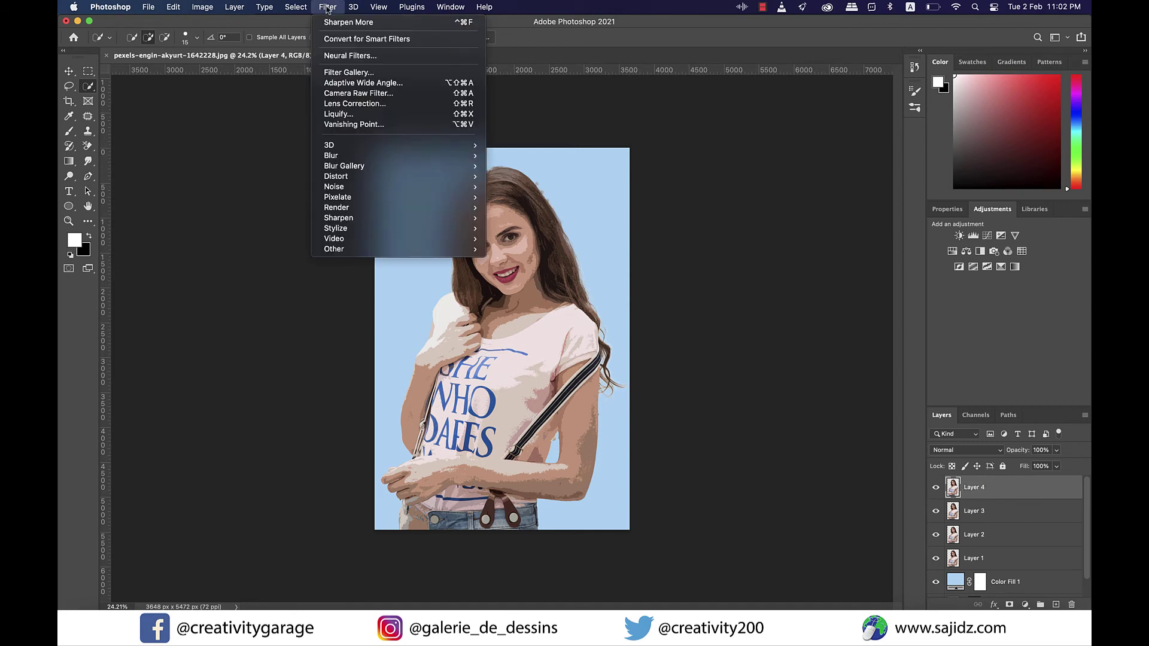
{"action": "mouse_move", "coordinate": [378, 205]}
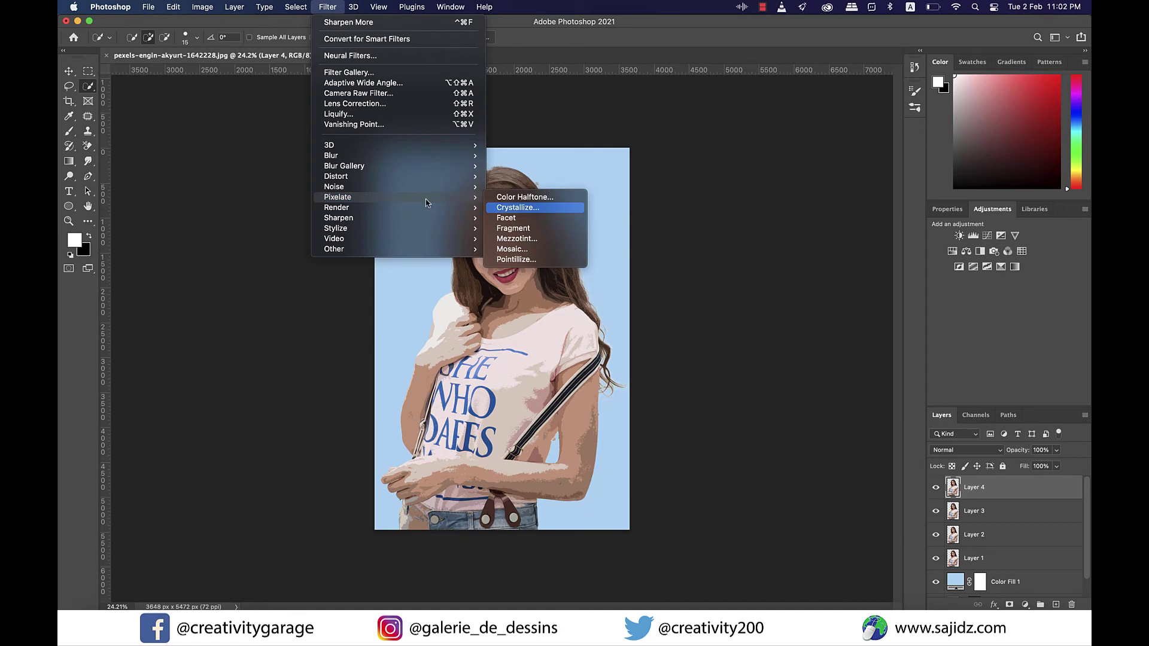
{"action": "left_click", "coordinate": [556, 198]}
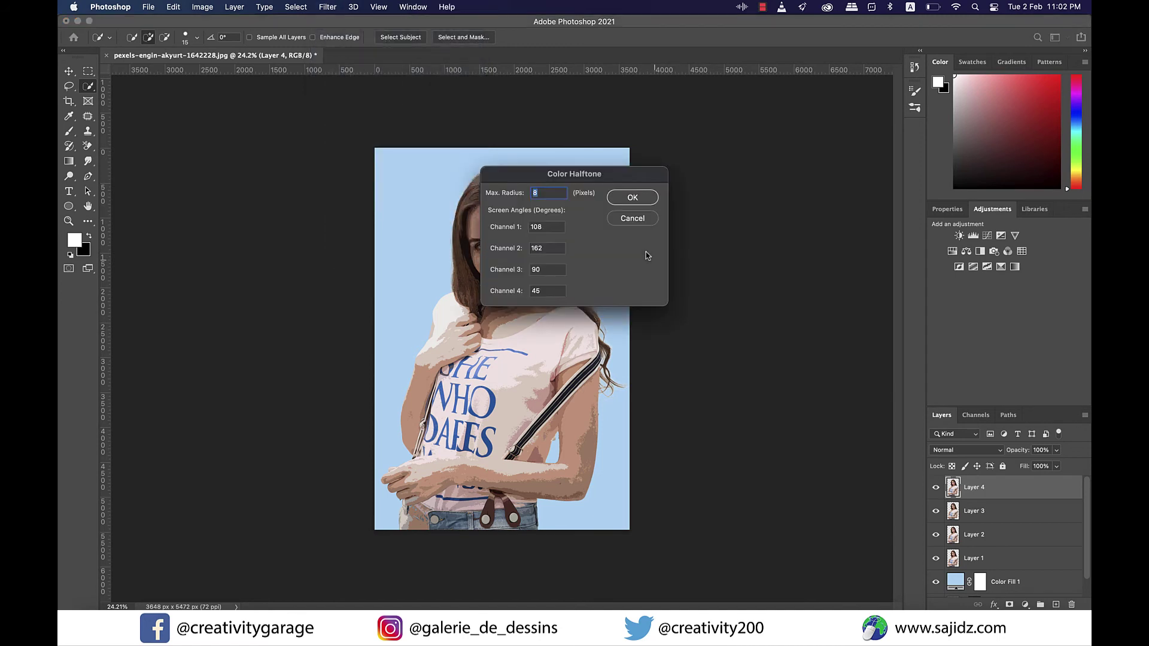
{"action": "left_click_drag", "start_coordinate": [603, 185], "coordinate": [709, 194]}
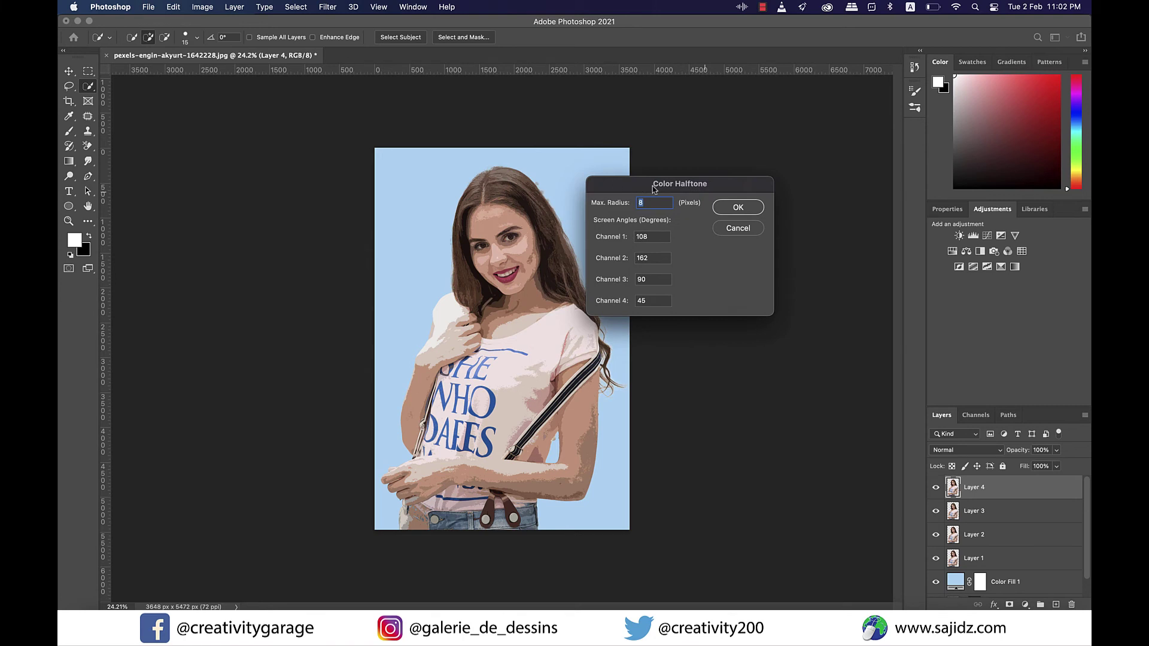
{"action": "left_click", "coordinate": [736, 207]}
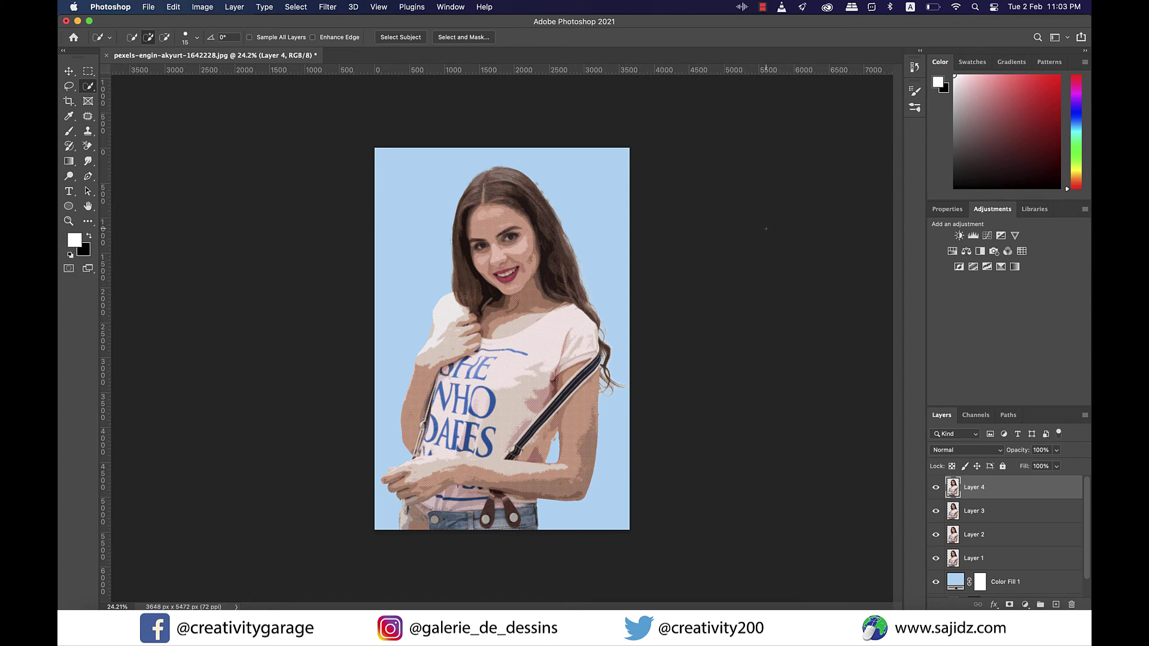
- Set Layer 4's blend mode to Soft Light and reduce its opacity to 30%
{"action": "left_click", "coordinate": [981, 451]}
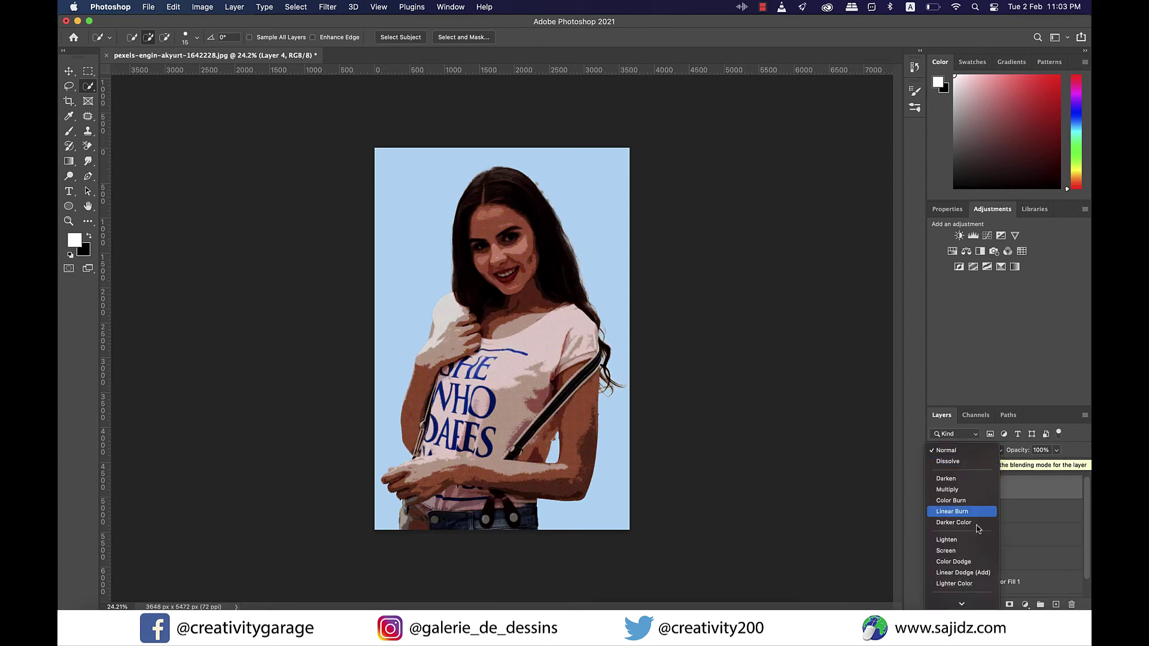
{"action": "key", "text": "Down"}
{"action": "key", "text": "Down"}
{"action": "key", "text": "Down"}
{"action": "key", "text": "Down"}
{"action": "key", "text": "Down"}
{"action": "key", "text": "Down"}
{"action": "key", "text": "Down"}
{"action": "key", "text": "Down"}
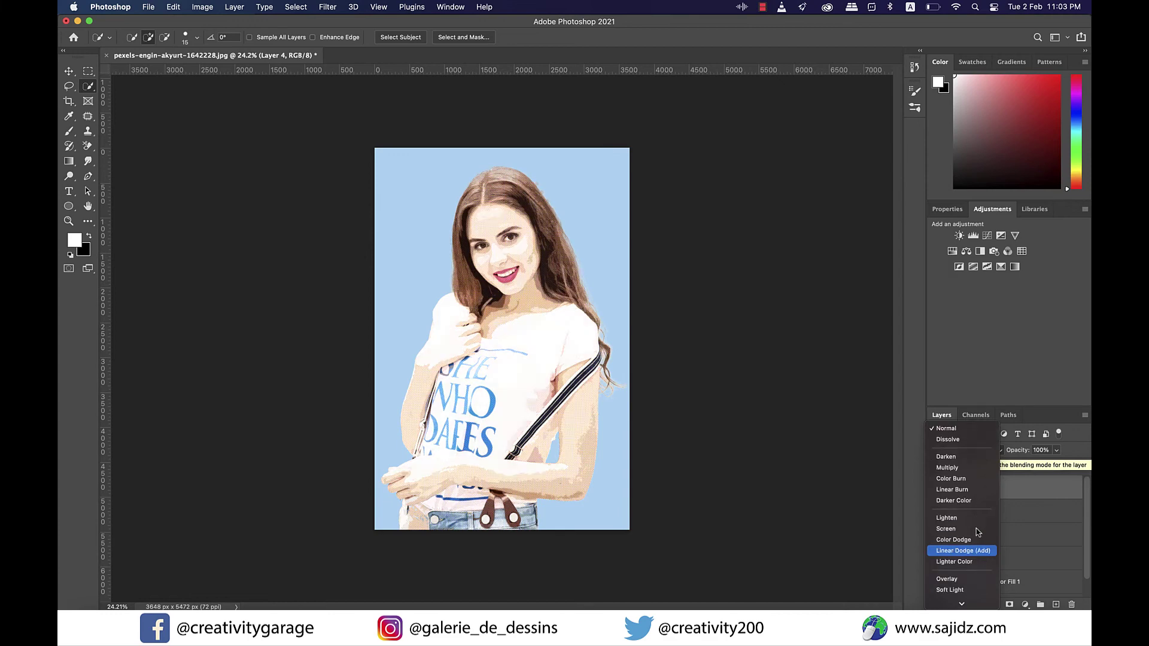
{"action": "left_click", "coordinate": [964, 558]}
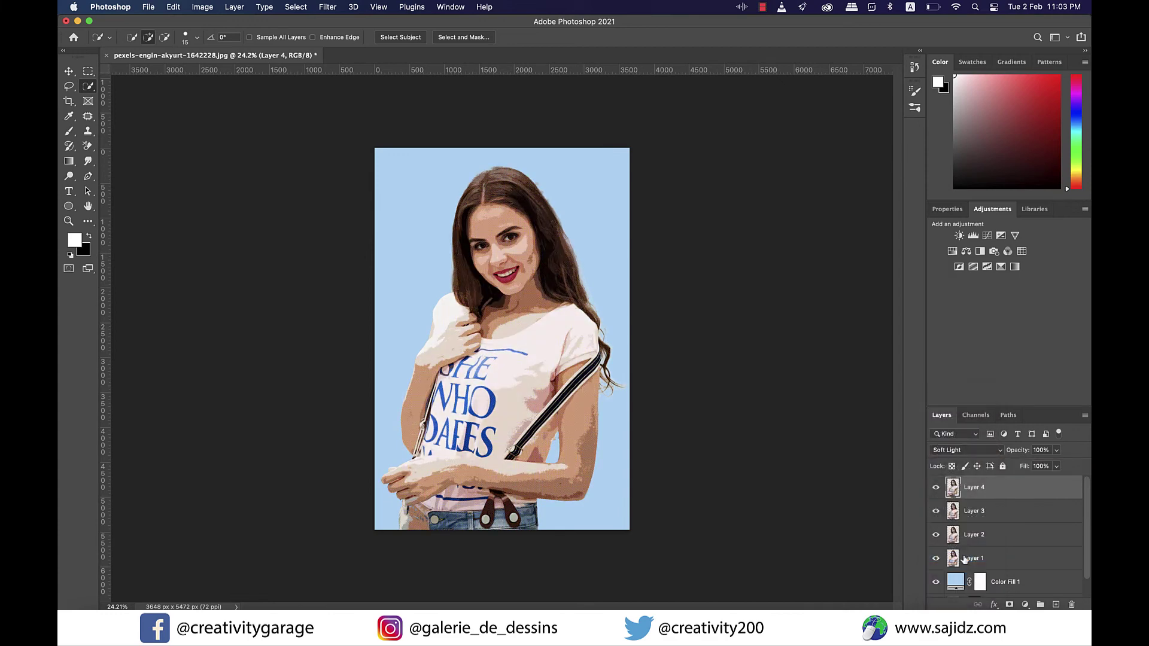
{"action": "left_click_drag", "start_coordinate": [1056, 450], "coordinate": [1019, 469]}
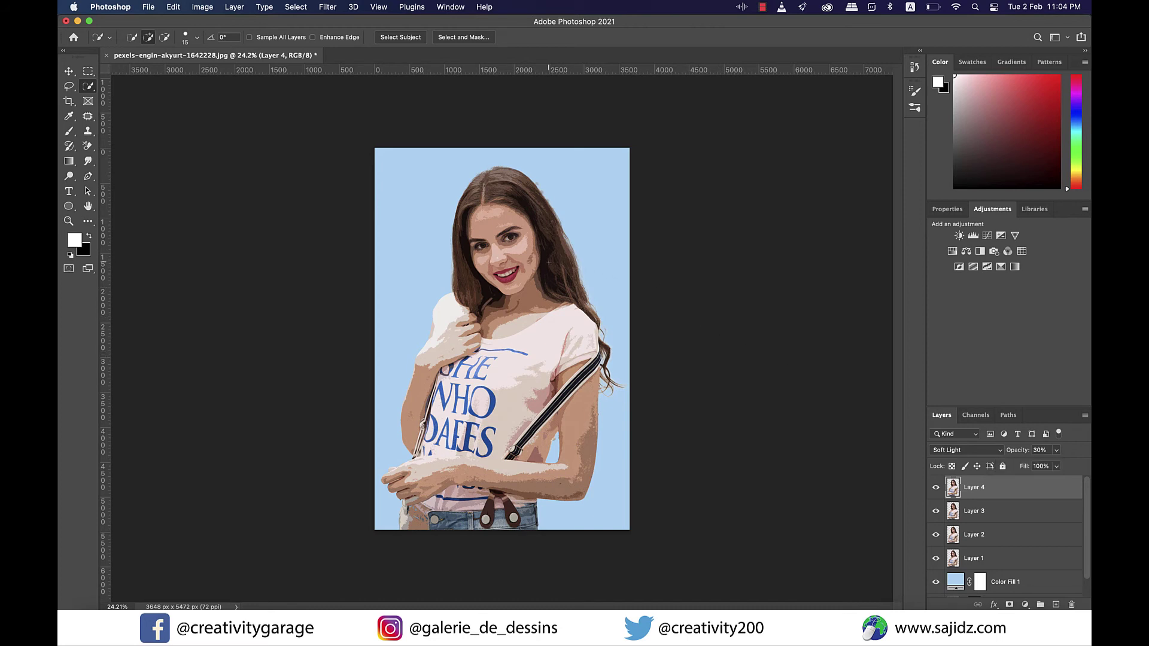
- Merge all visible layers into a single layer above the hidden Layer 0
{"action": "right_click", "coordinate": [1005, 492]}
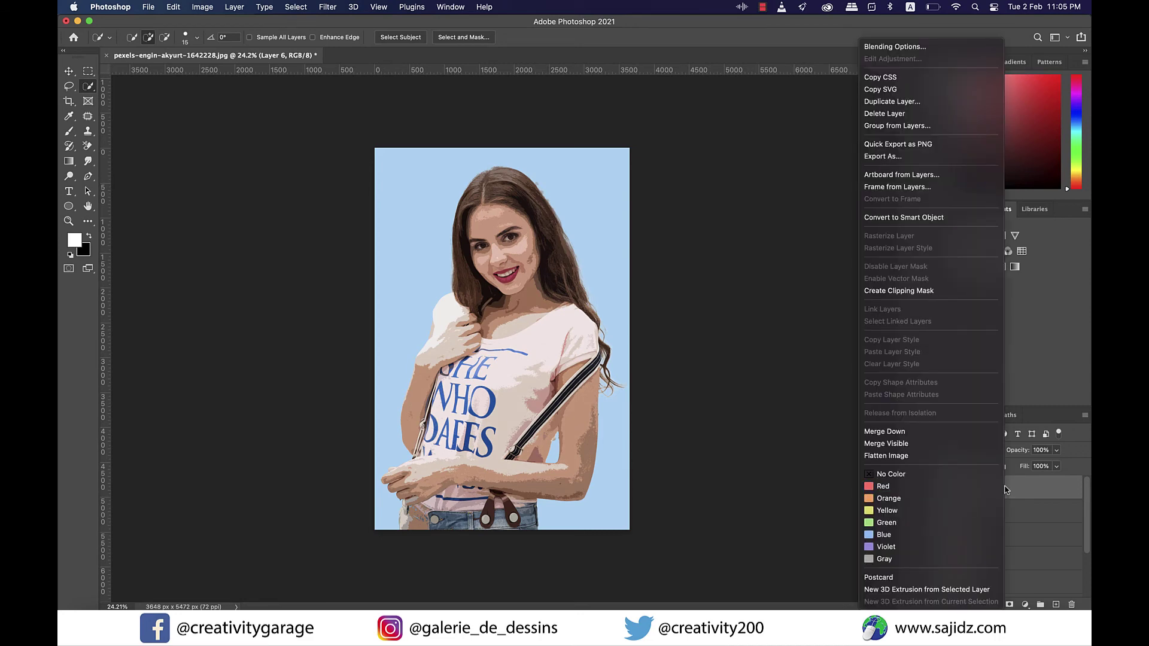
{"action": "left_click", "coordinate": [926, 446]}
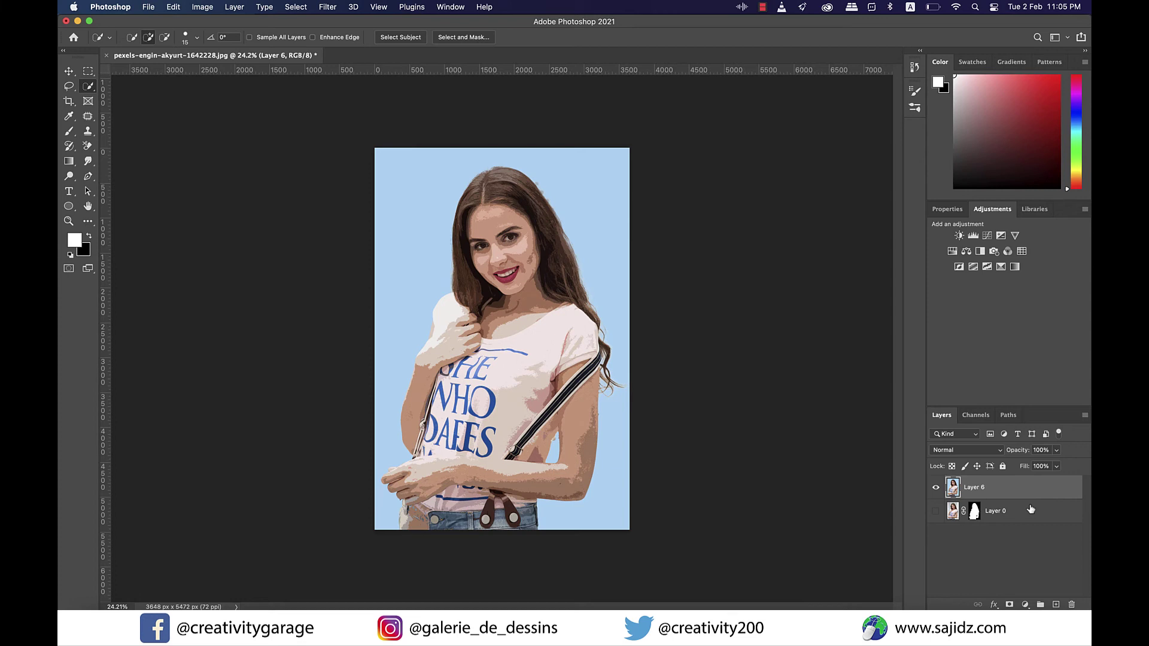
- Add a white 40 px Stroke layer style with its position set to Inside, framing the merged image
{"action": "left_click", "coordinate": [994, 605]}
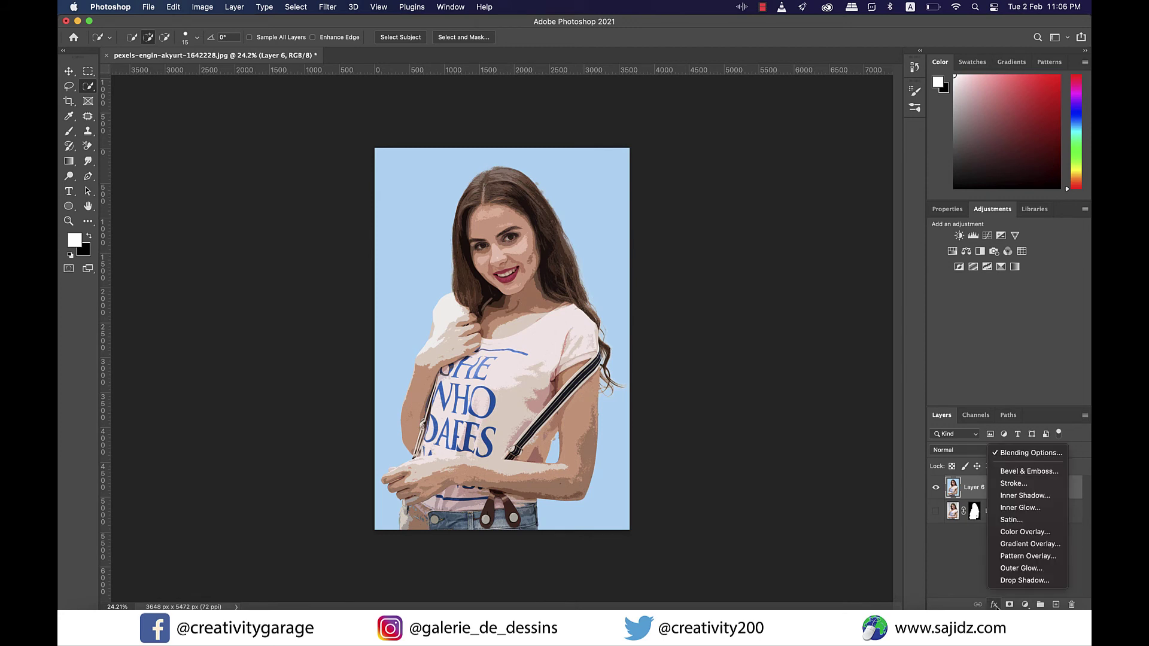
{"action": "left_click", "coordinate": [1039, 454]}
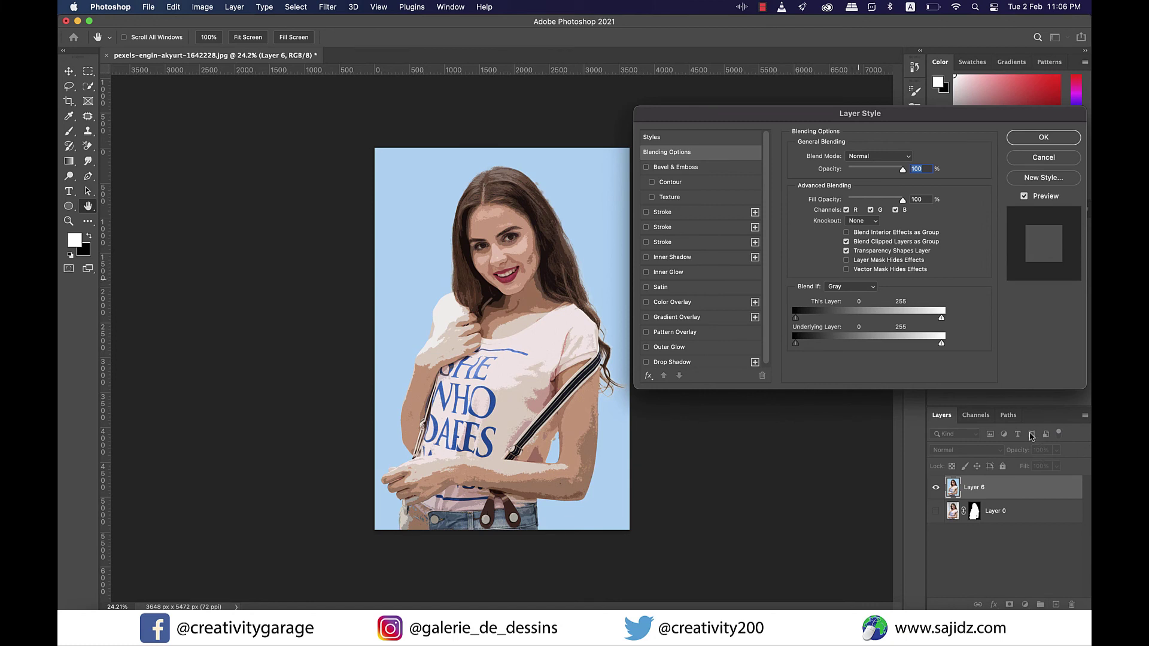
{"action": "left_click", "coordinate": [646, 212]}
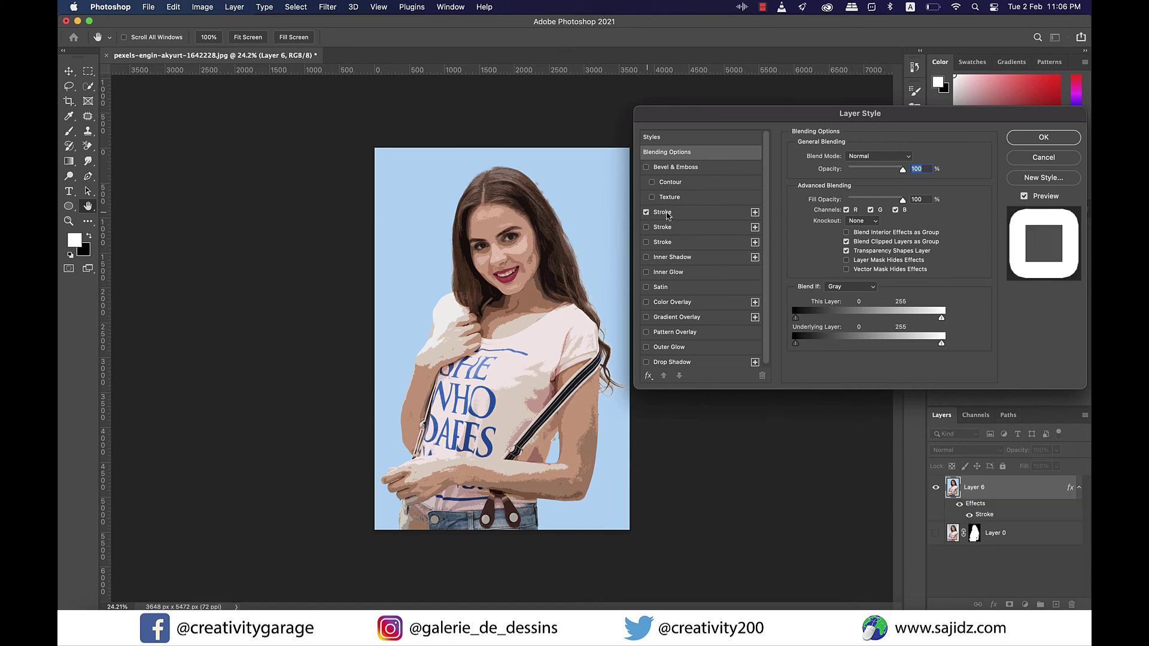
{"action": "left_click", "coordinate": [736, 214]}
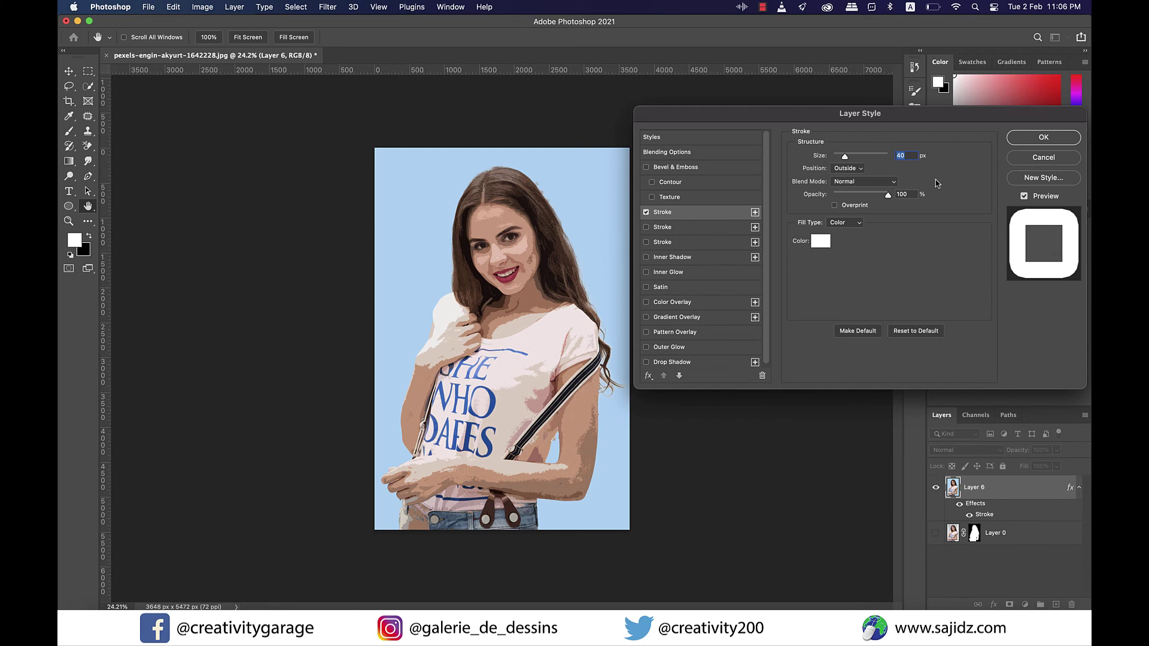
{"action": "left_click", "coordinate": [856, 171]}
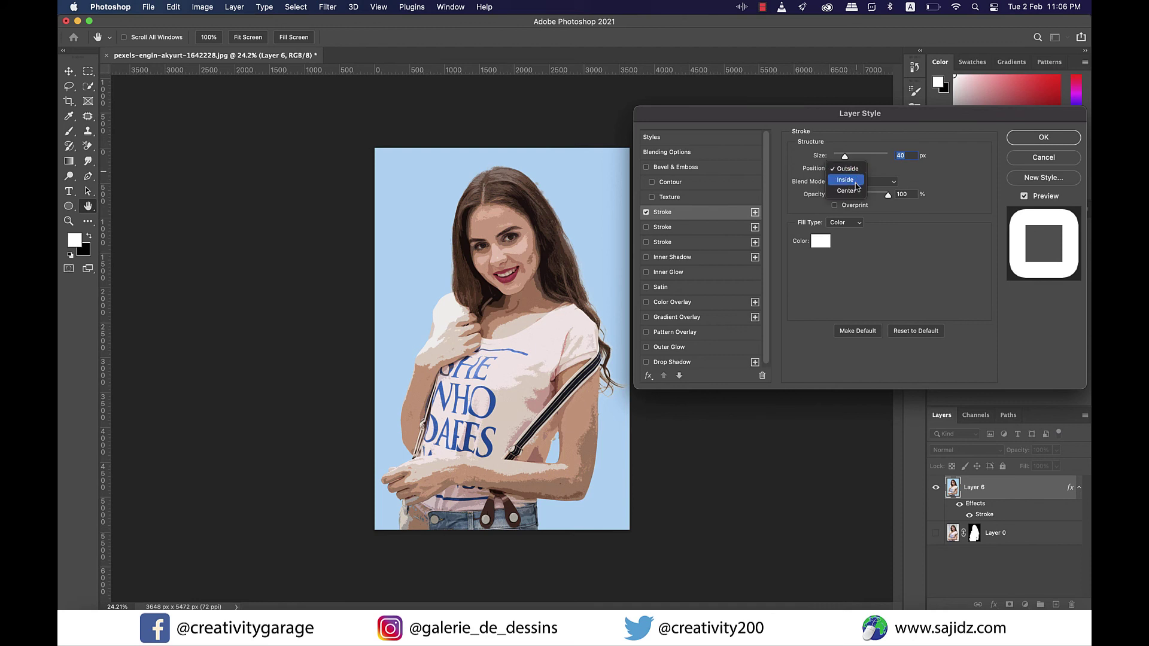
{"action": "left_click", "coordinate": [856, 180]}
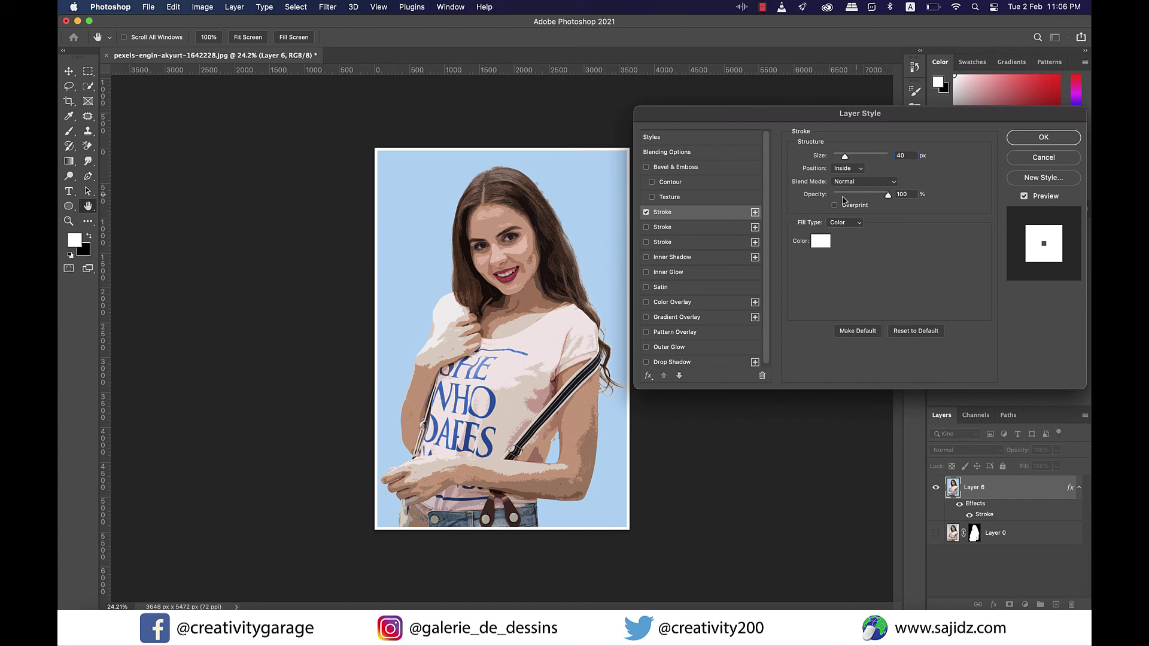
{"action": "key", "text": "Return"}
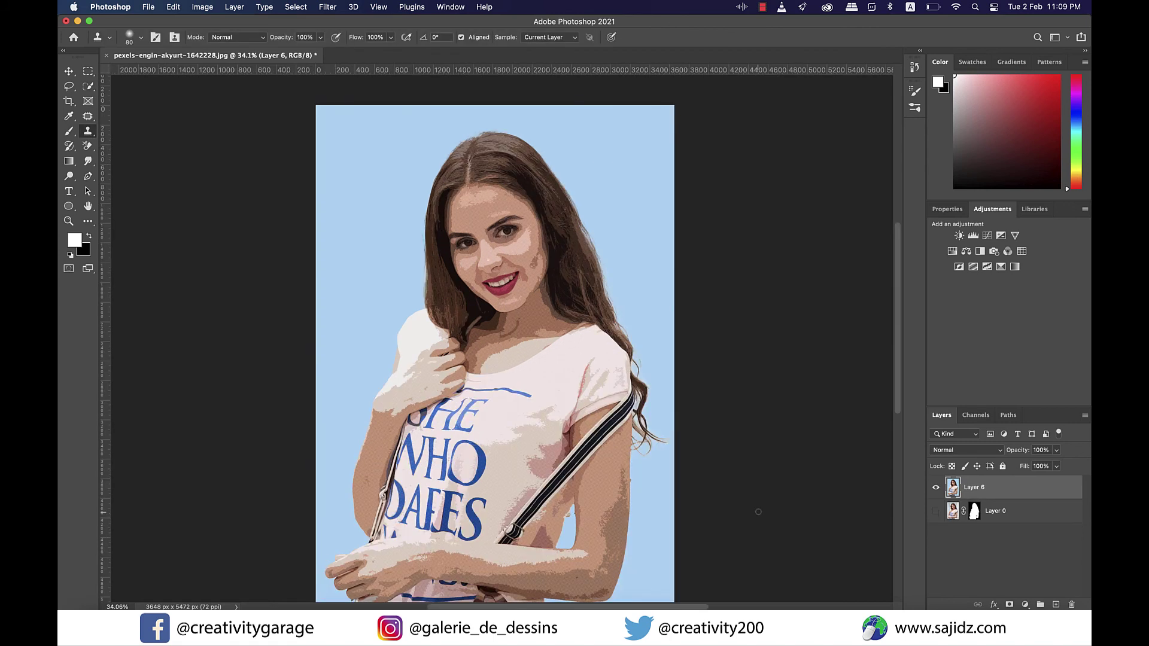
- Examine the halftone dots and posterized shading on the woman's face and hair at close range
{"action": "scroll", "coordinate": [500, 160], "scroll_direction": "up", "scroll_amount": 5}
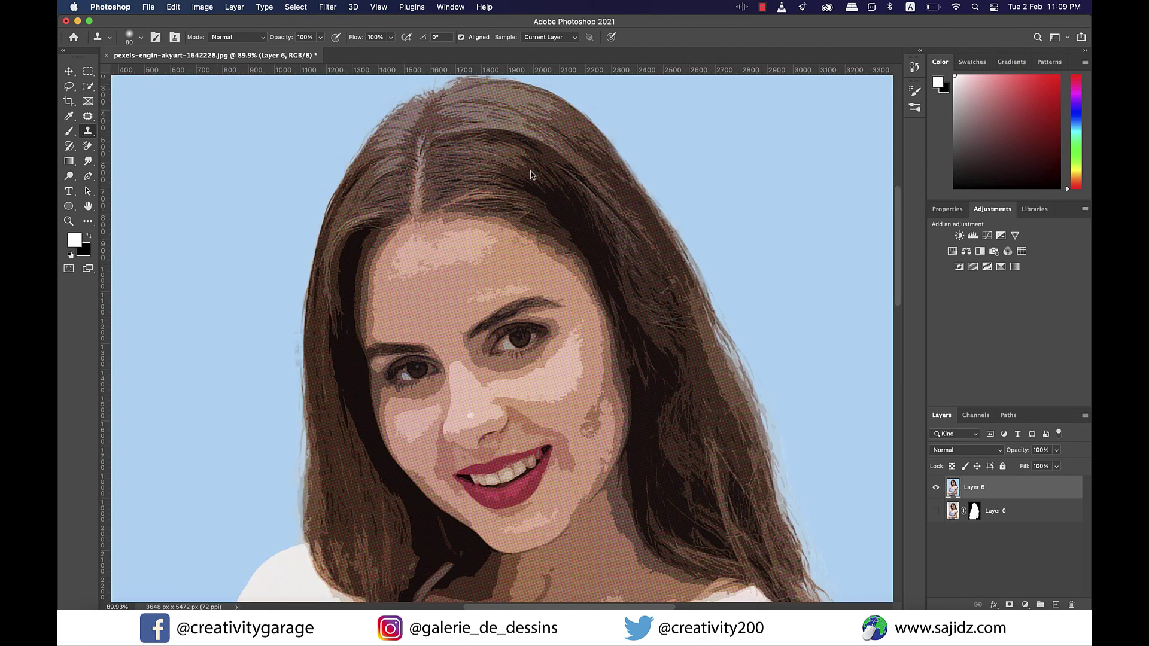
{"action": "scroll", "coordinate": [884, 308], "scroll_direction": "down", "scroll_amount": 5}
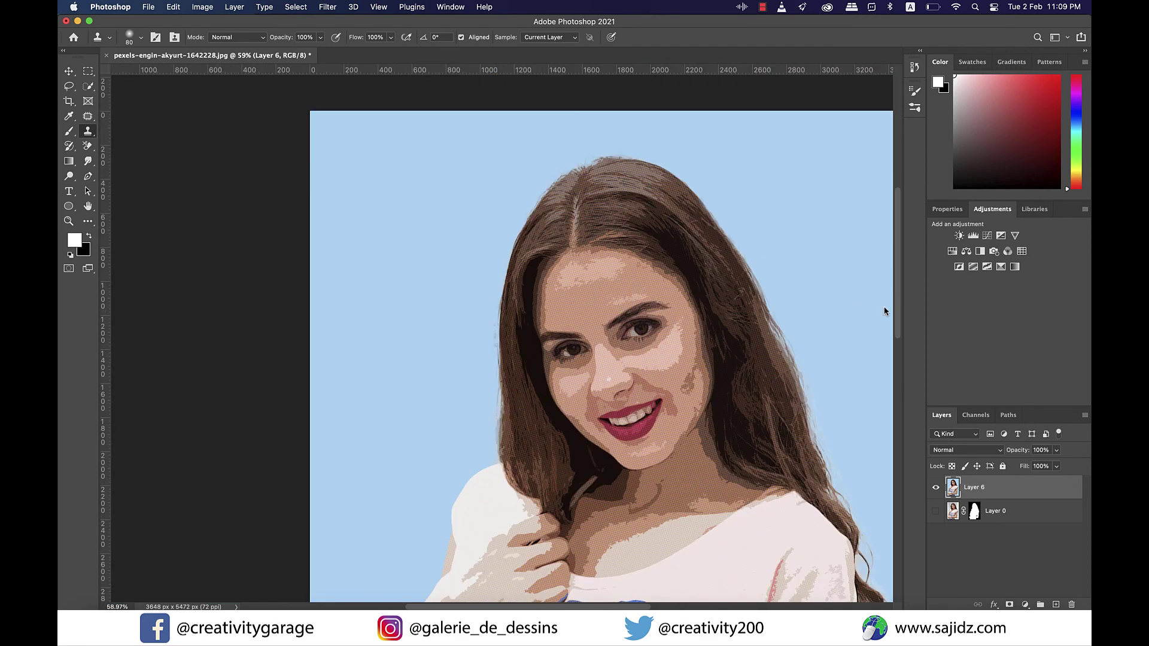
{"action": "scroll", "coordinate": [884, 308], "scroll_direction": "up", "scroll_amount": 3}
{"action": "scroll", "coordinate": [885, 307], "scroll_direction": "right", "scroll_amount": 5}
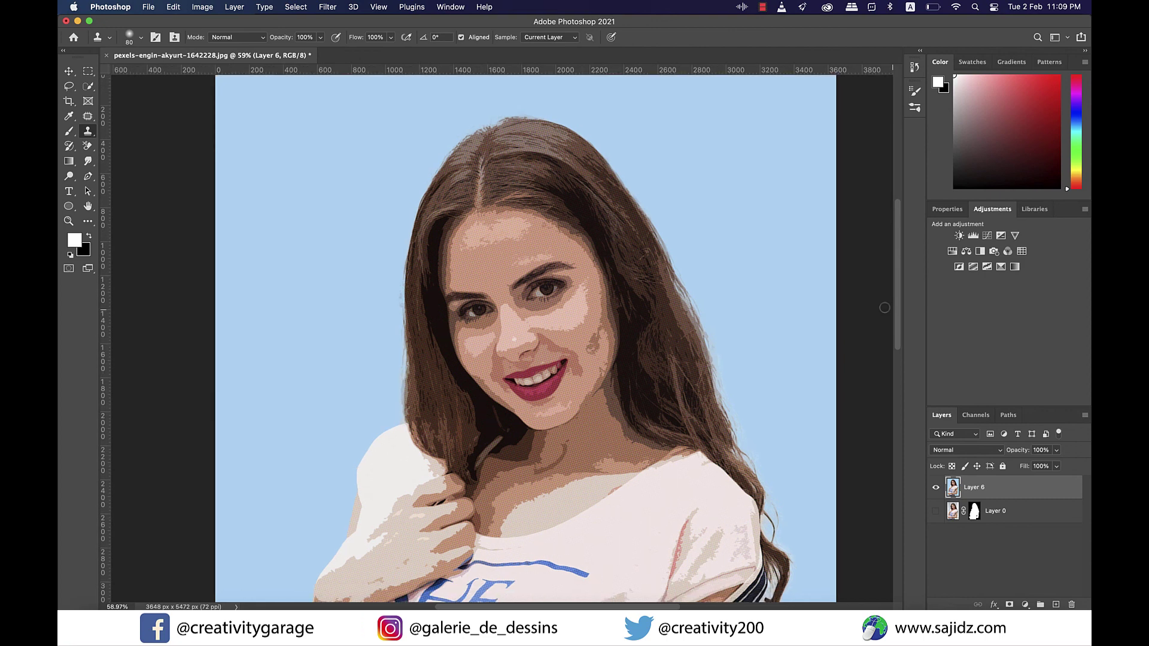
{"action": "scroll", "coordinate": [435, 313], "scroll_direction": "up", "scroll_amount": 4}
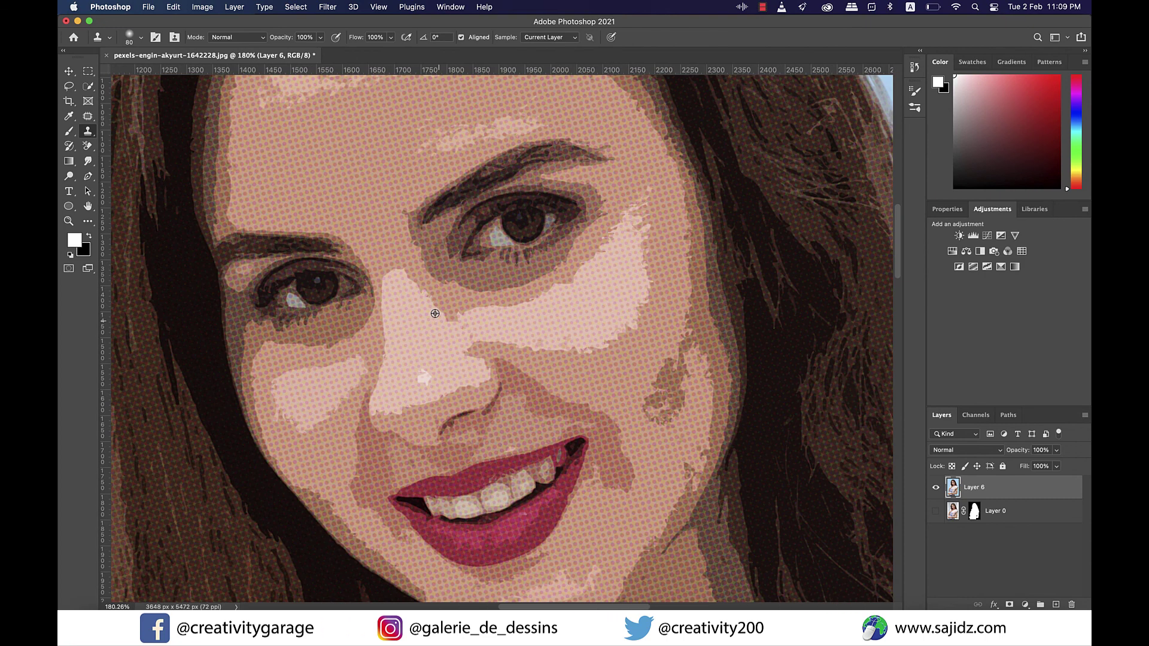
{"action": "left_click", "coordinate": [436, 313]}
{"action": "scroll", "coordinate": [440, 305], "scroll_direction": "down", "scroll_amount": 4}
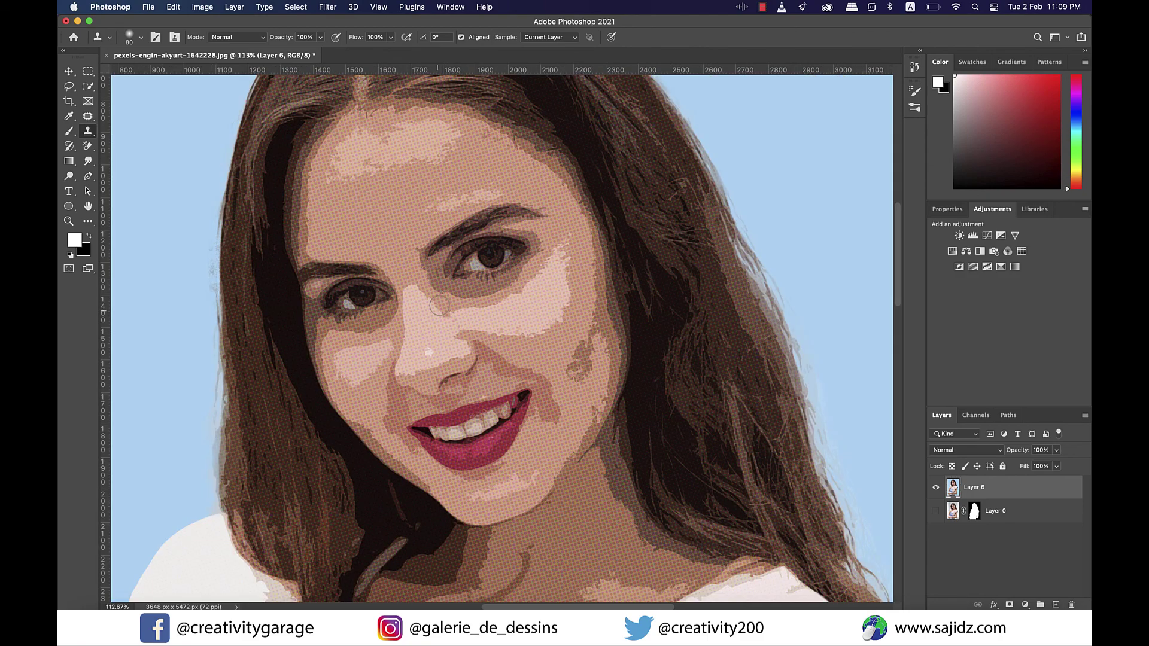
{"action": "scroll", "coordinate": [439, 306], "scroll_direction": "up", "scroll_amount": 3}
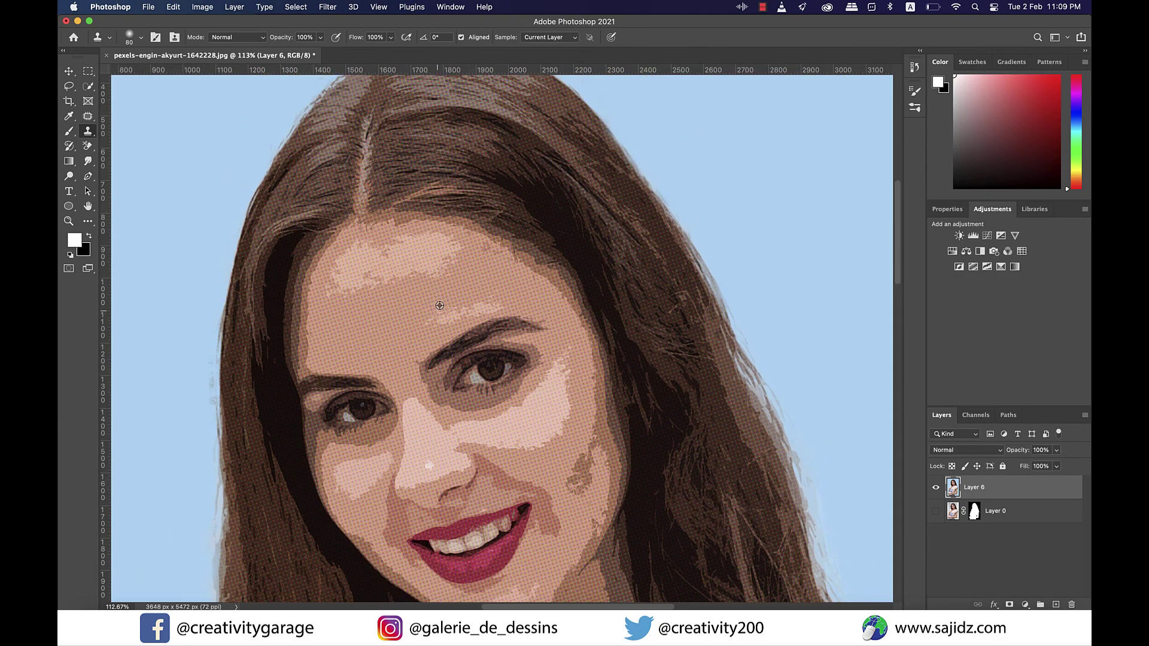